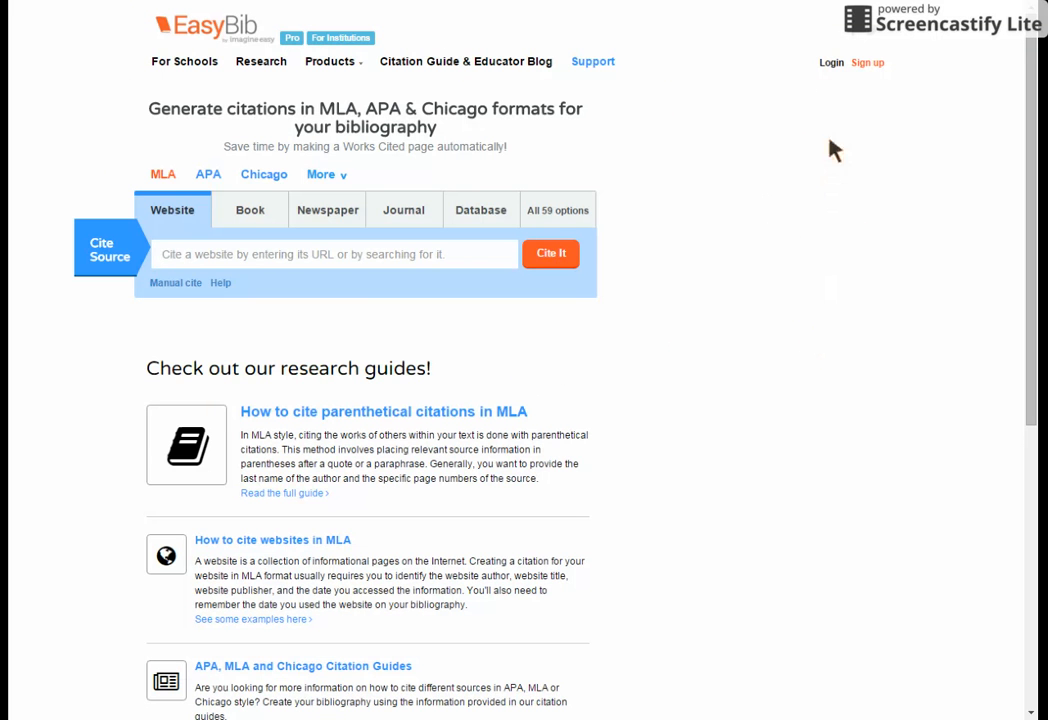
Log in to EasyBib through 'Sign in with Google' using the school Google account.
click(831, 66)
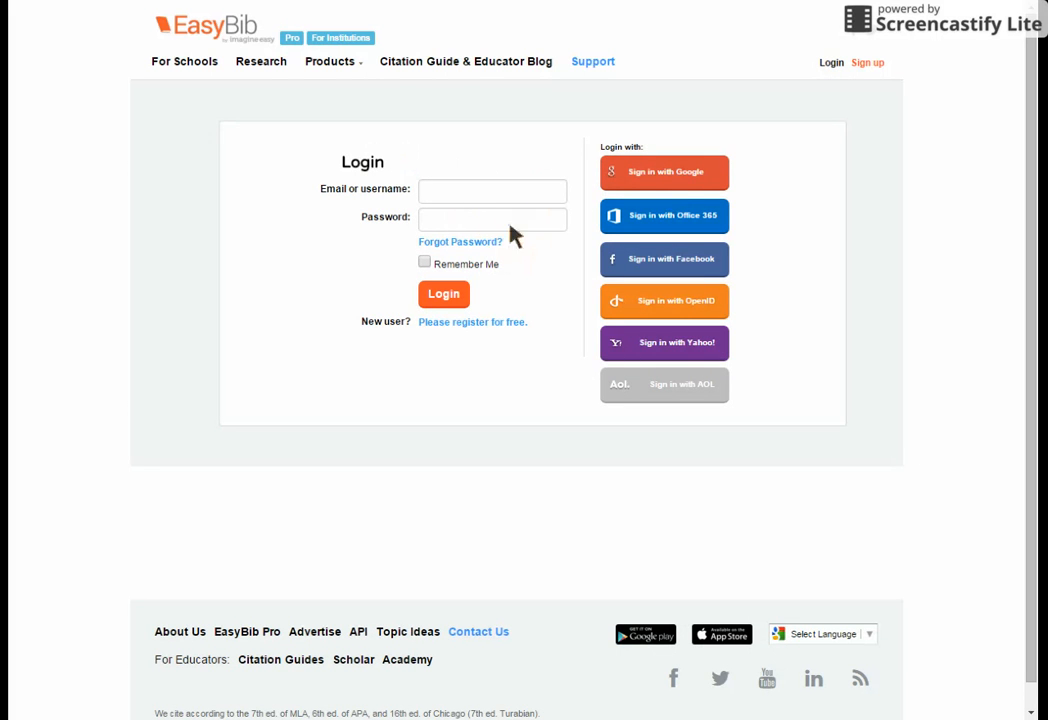
click(684, 181)
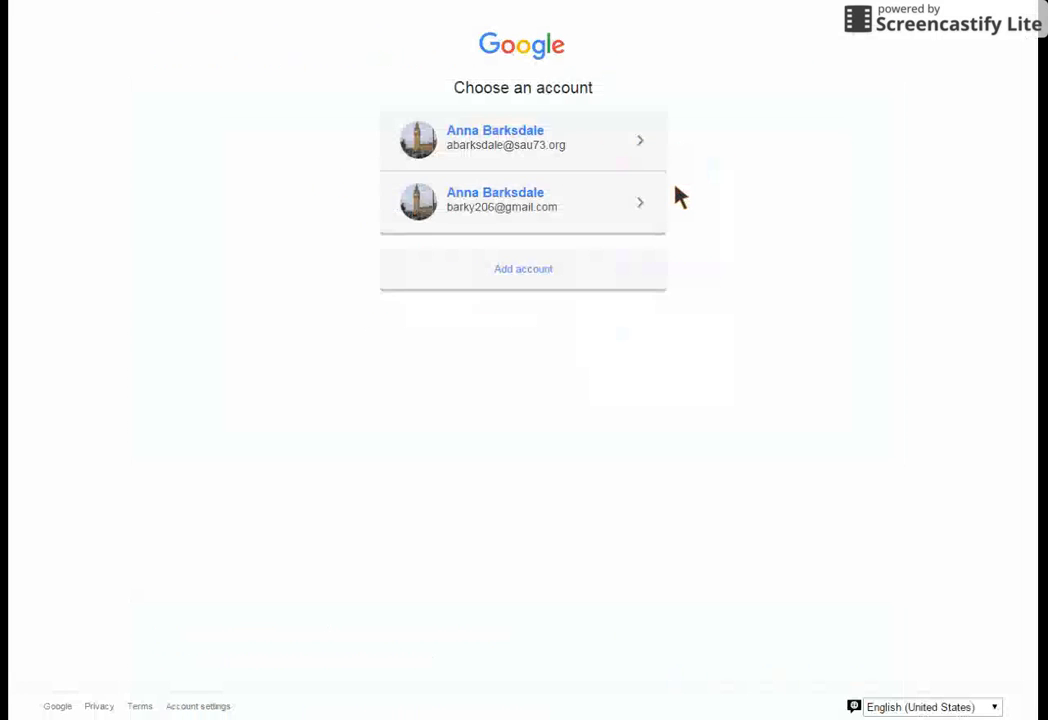
click(570, 158)
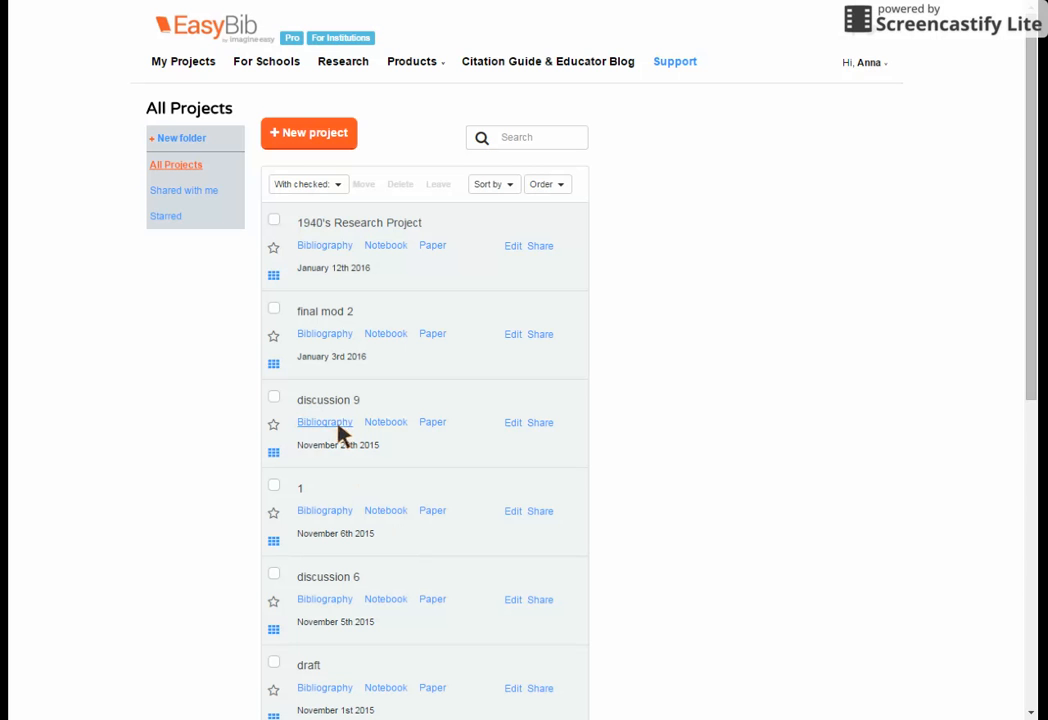
Create a new MLA project named '1940s Research Project -- Berlin Blockade'.
click(335, 140)
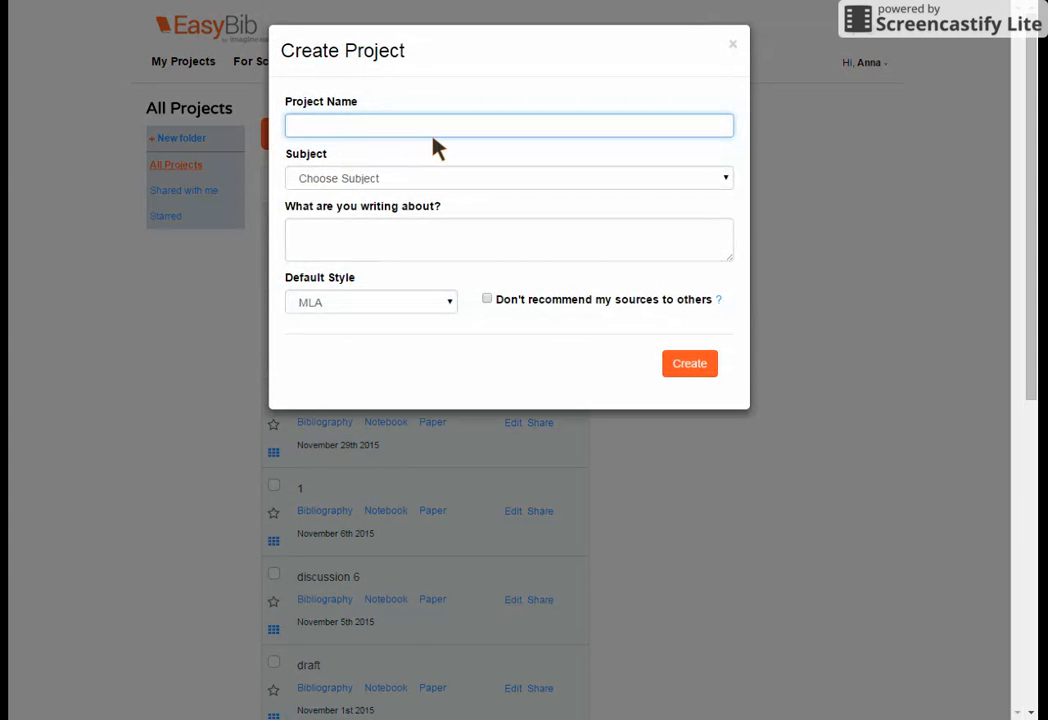
text(1940s Research Por)
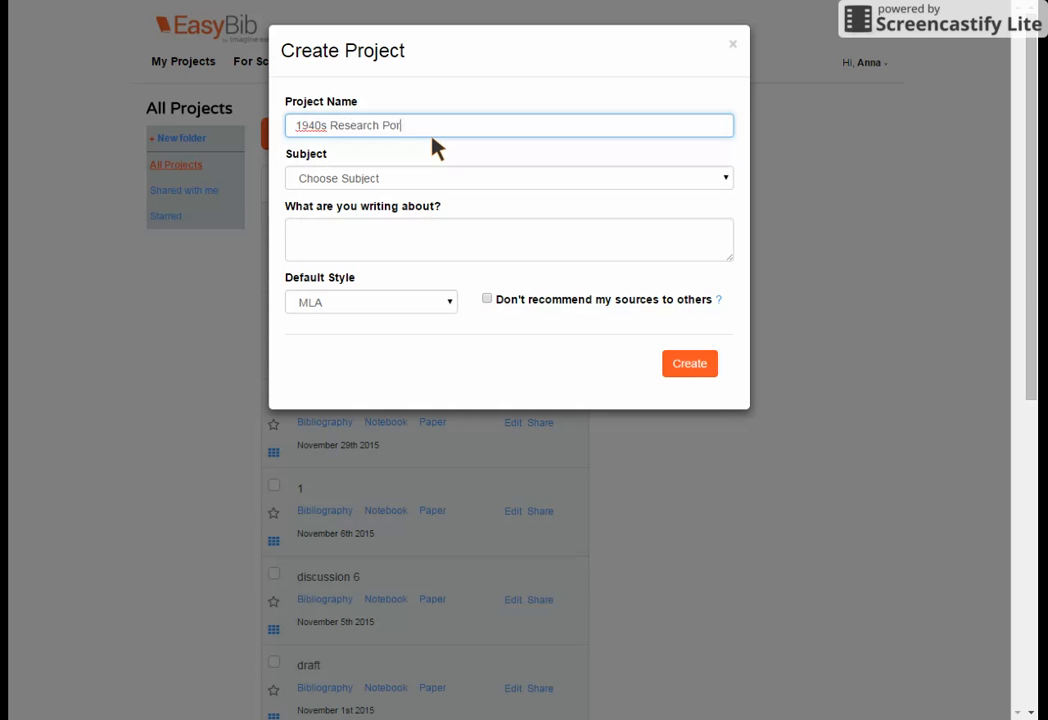
key(BackSpace)
key(BackSpace)
text(roject -- Berlin Blockade)
click(708, 366)
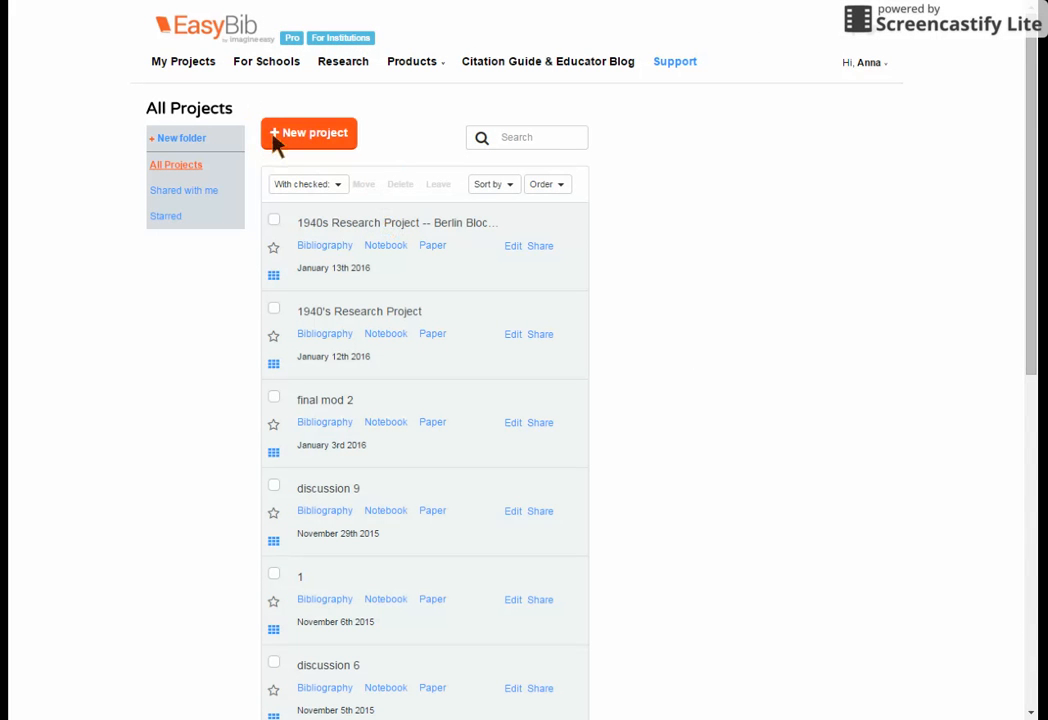
Open the Bibliography of the new Berlin Blockade project from All Projects.
click(318, 246)
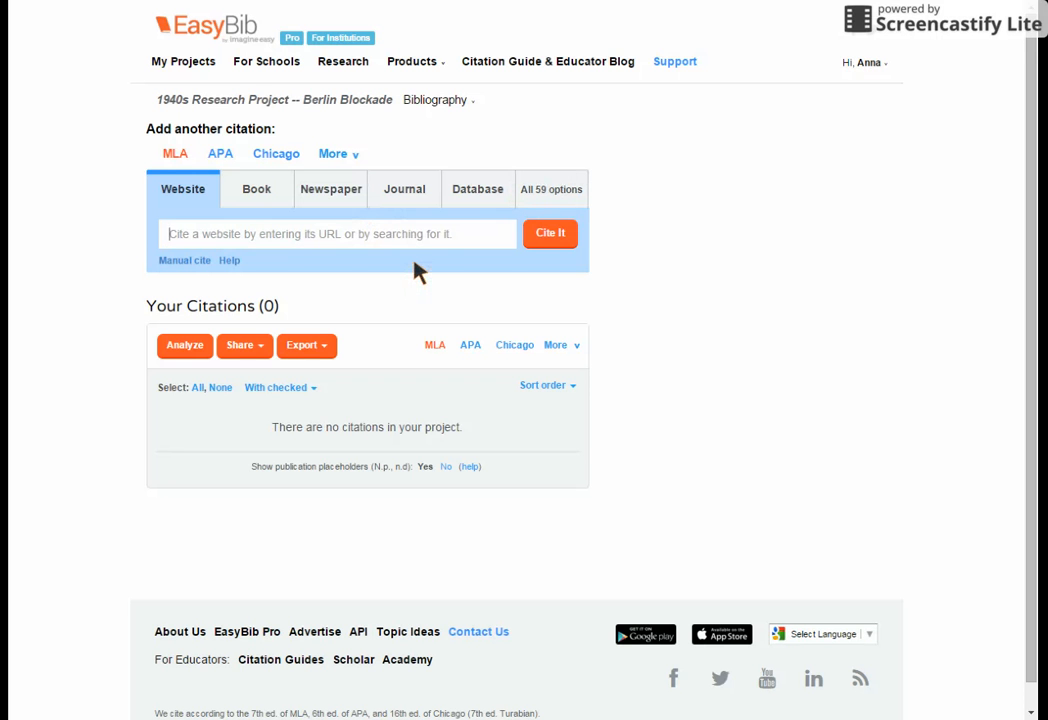
Paste the ushistory.org Japanese-American Internment page URL into the Website box and cite it.
click(206, 242)
text(http://www.ushistory.org/us/51e.asp)
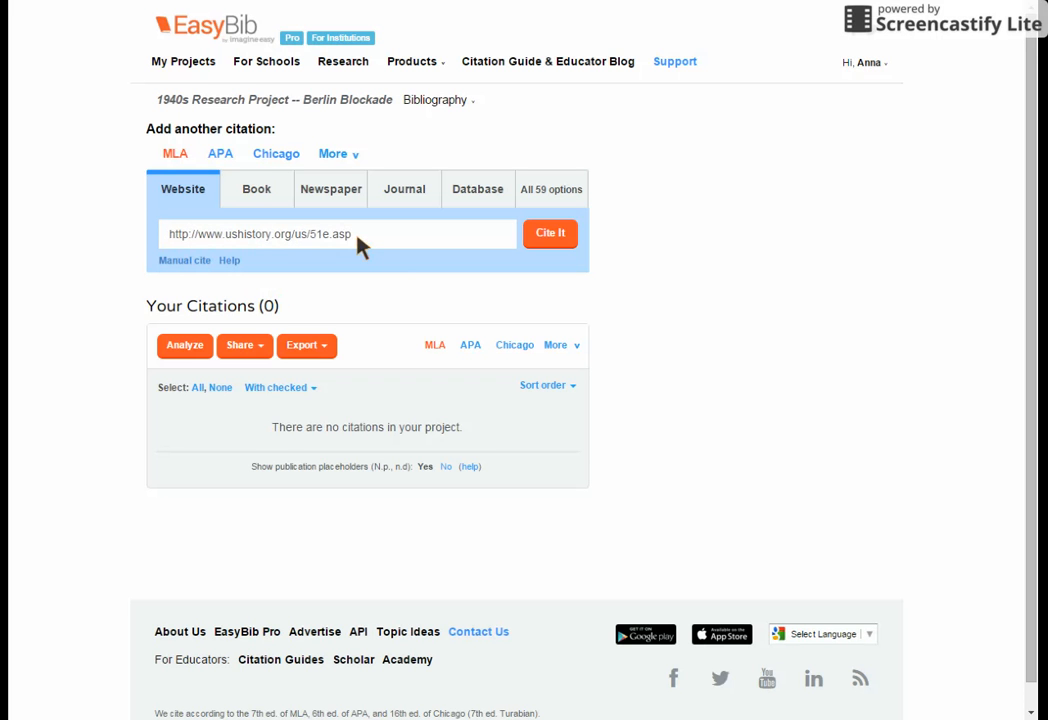
click(556, 240)
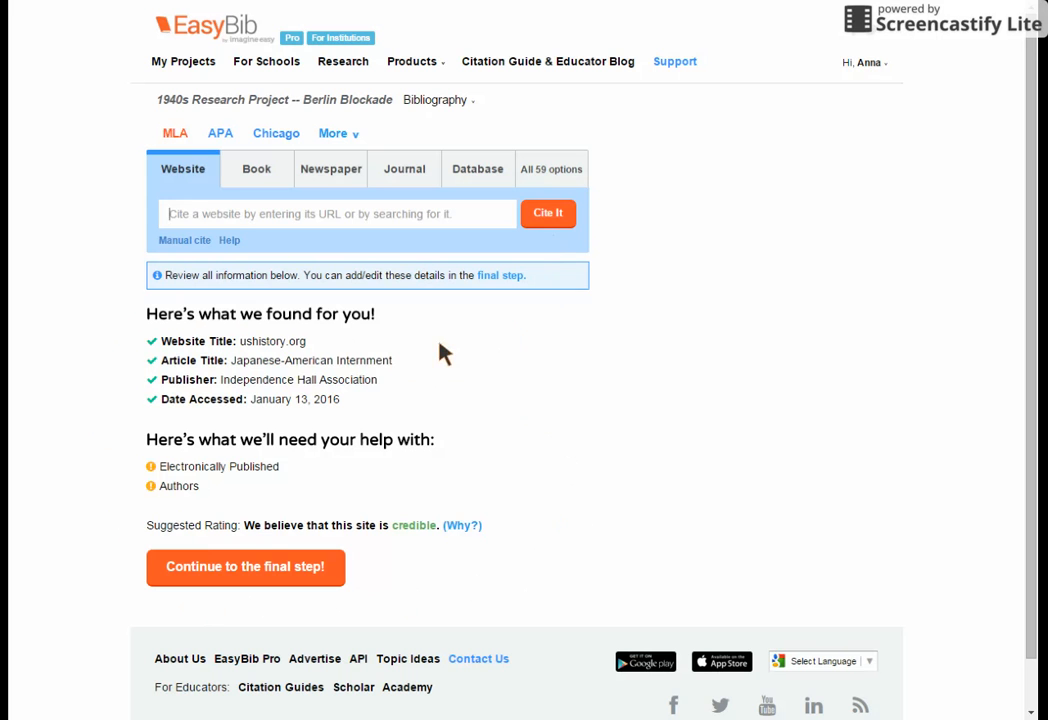
click(405, 540)
On the full website citation form, check publisher and URL, keeping Display URL at Yes.
click(252, 579)
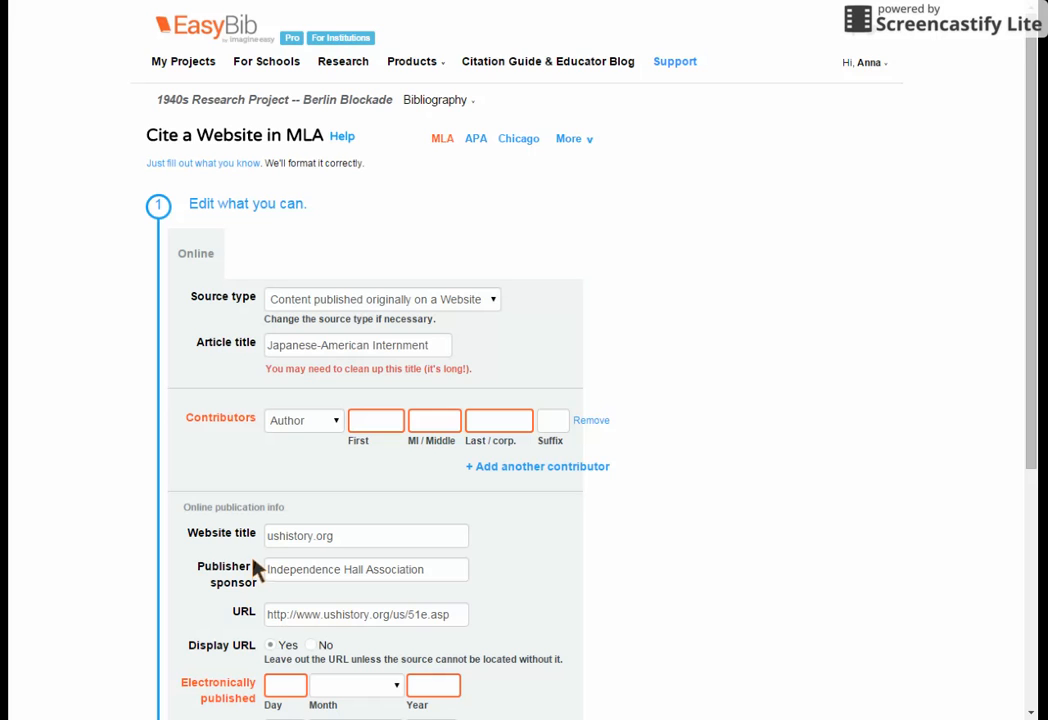
scroll(256, 568, down, 1)
scroll(256, 568, down, 1)
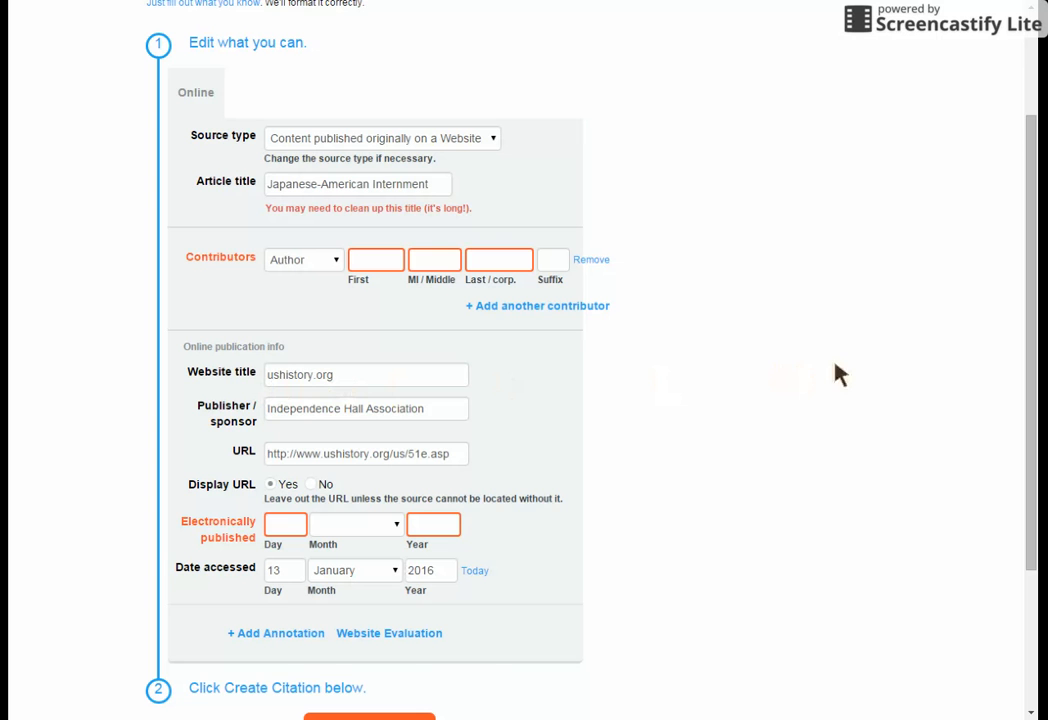
click(435, 410)
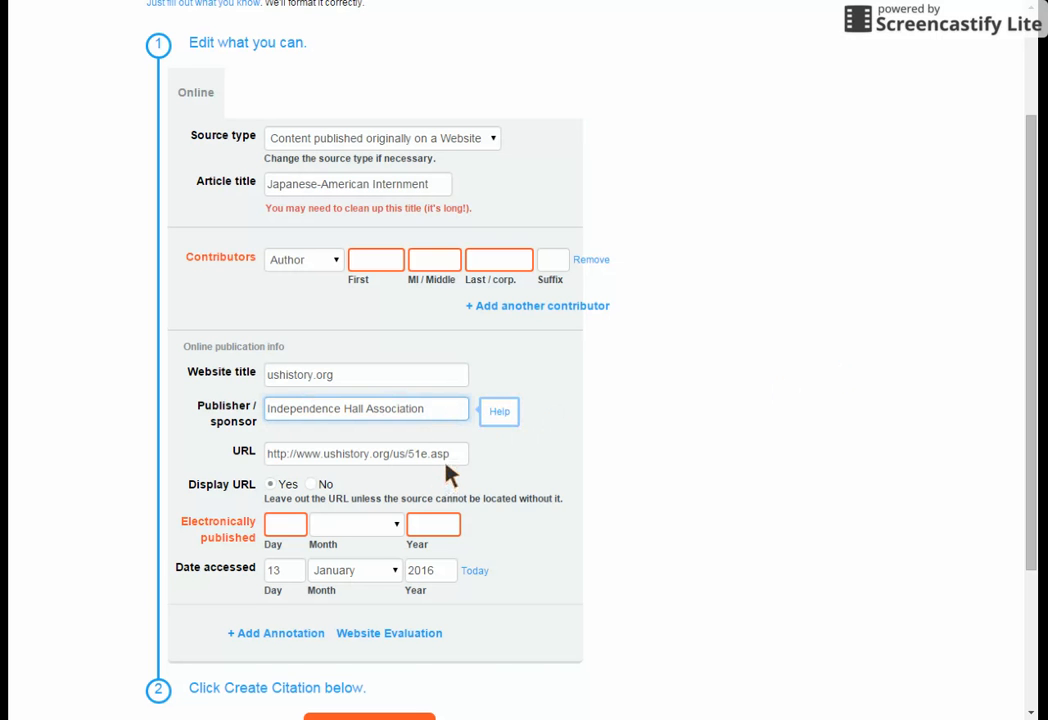
click(453, 460)
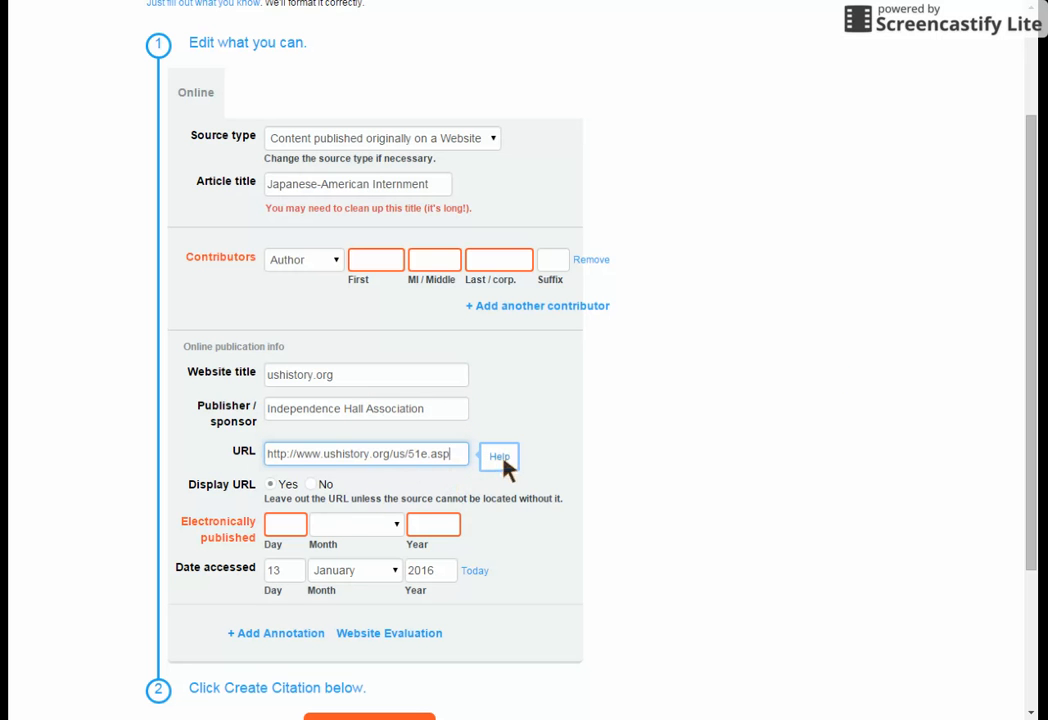
click(312, 490)
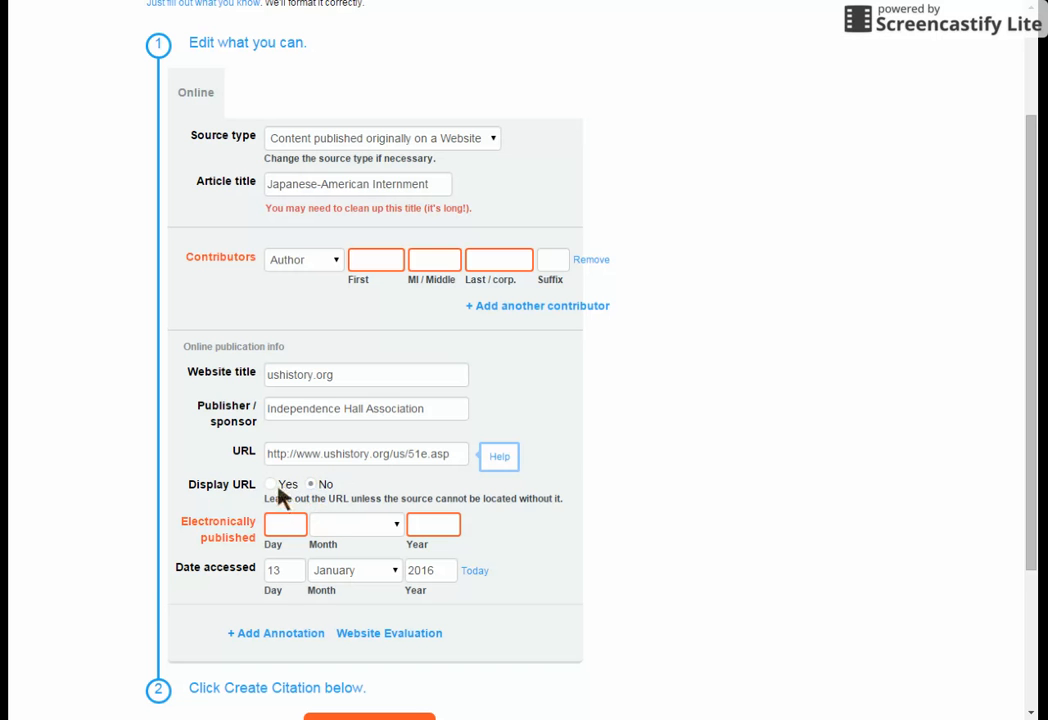
click(270, 488)
click(440, 524)
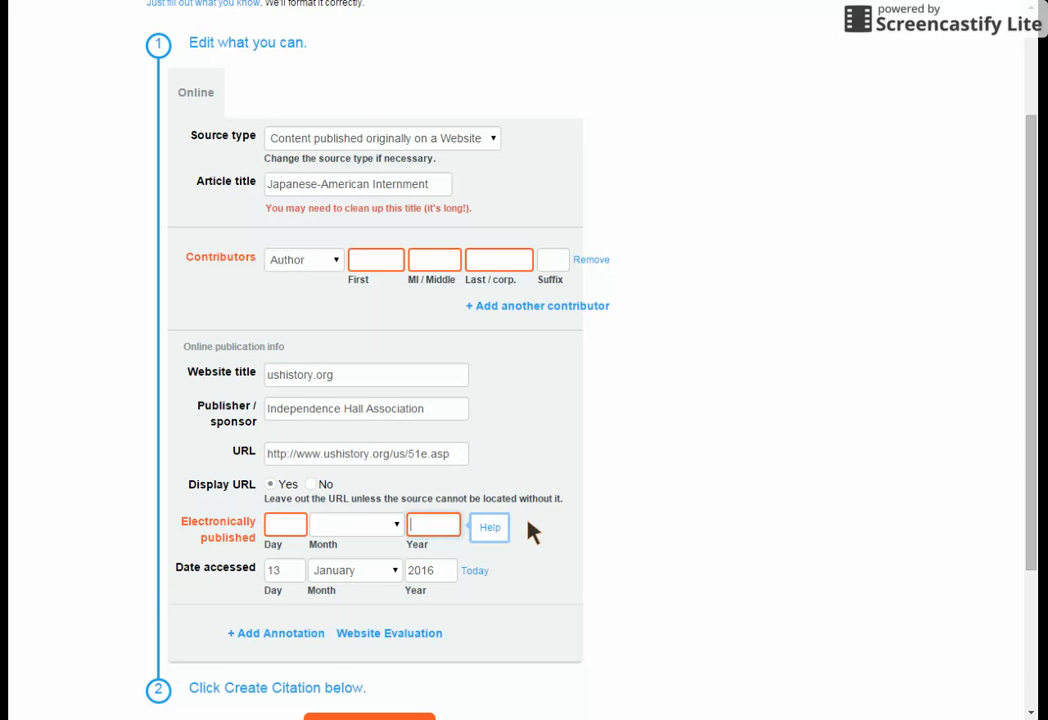
Enter 2014 as the electronically published year.
text(2014)
scroll(526, 475, down, 2)
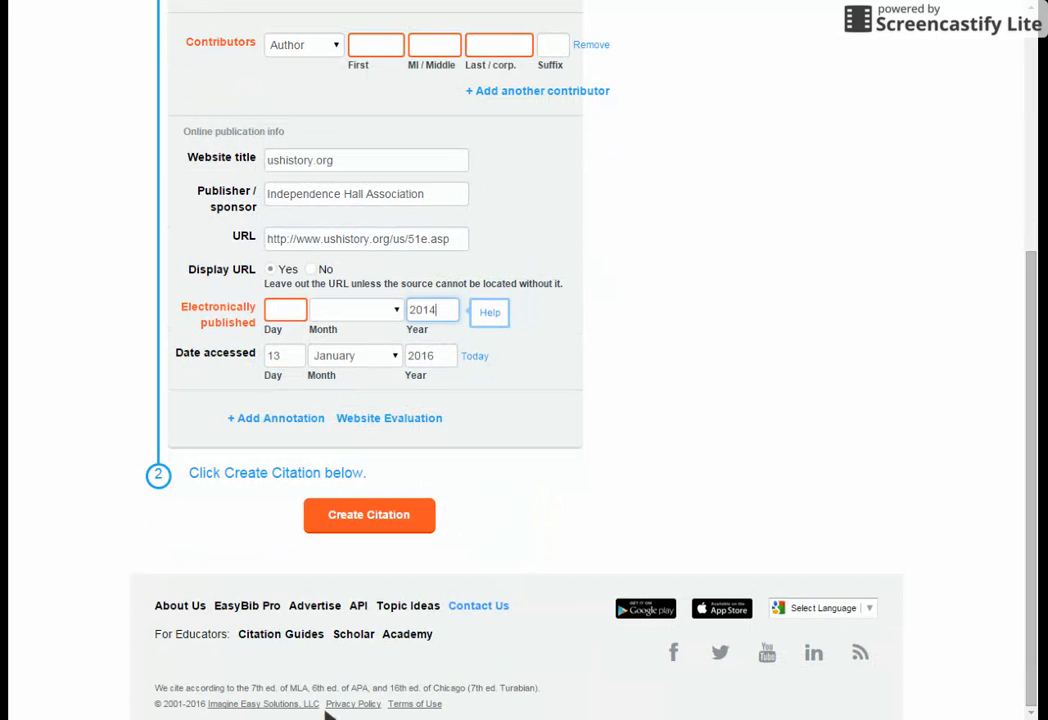
drag(160, 708, 268, 712)
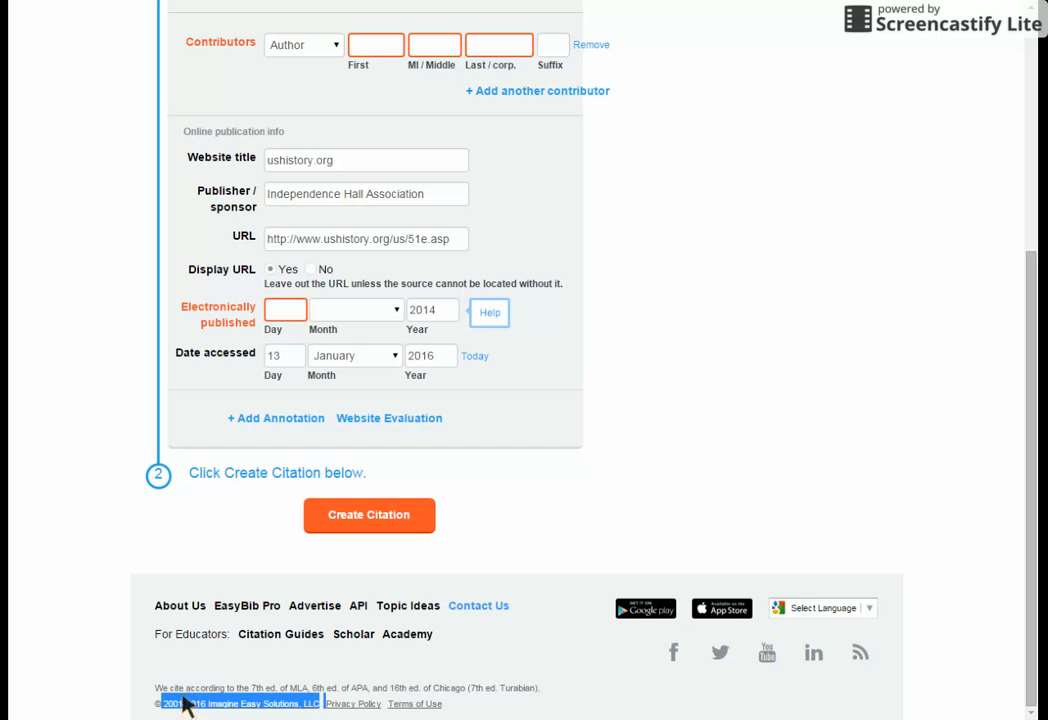
click(220, 710)
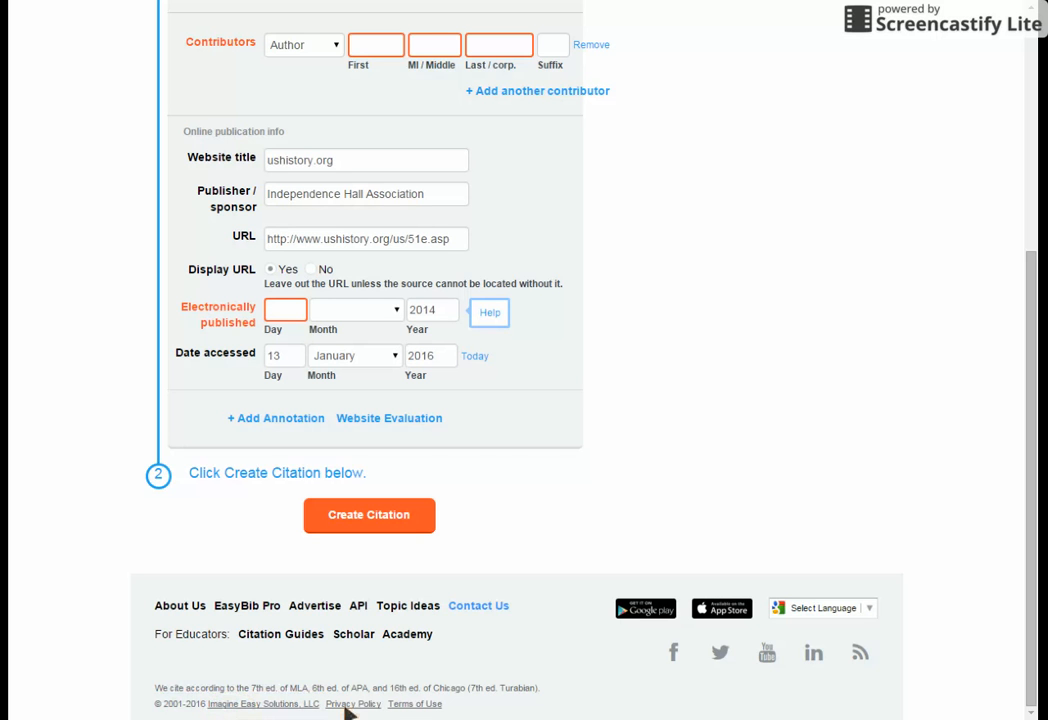
Zoom the citation form page in with Ctrl+Plus for easier reading.
scroll(341, 683, up, 4)
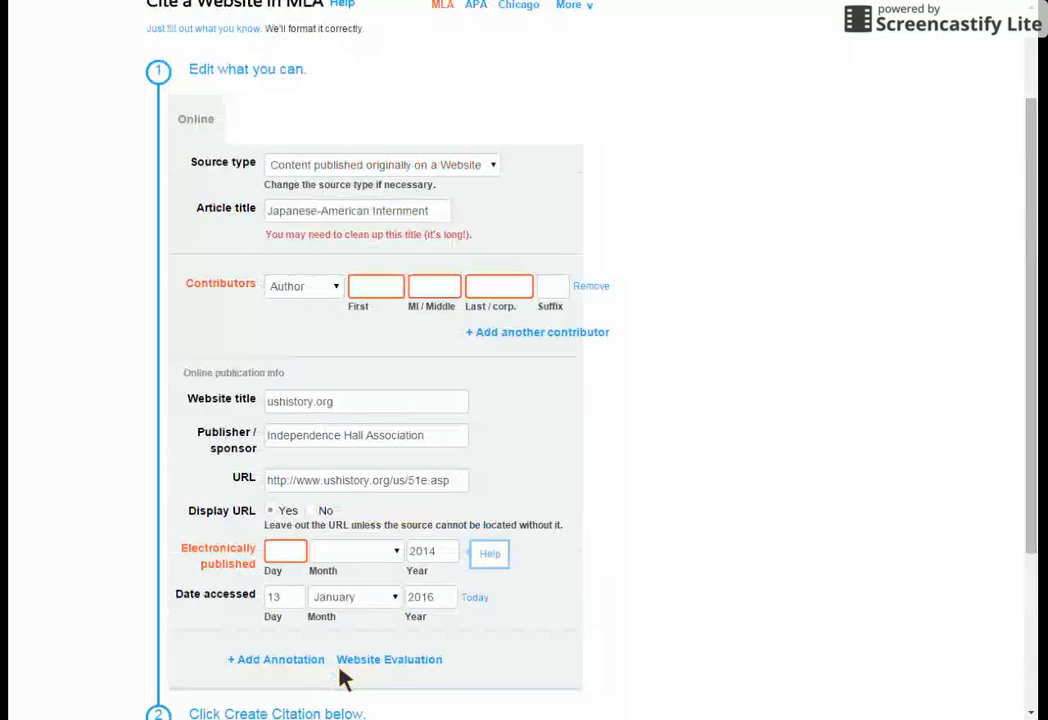
scroll(366, 660, down, 1)
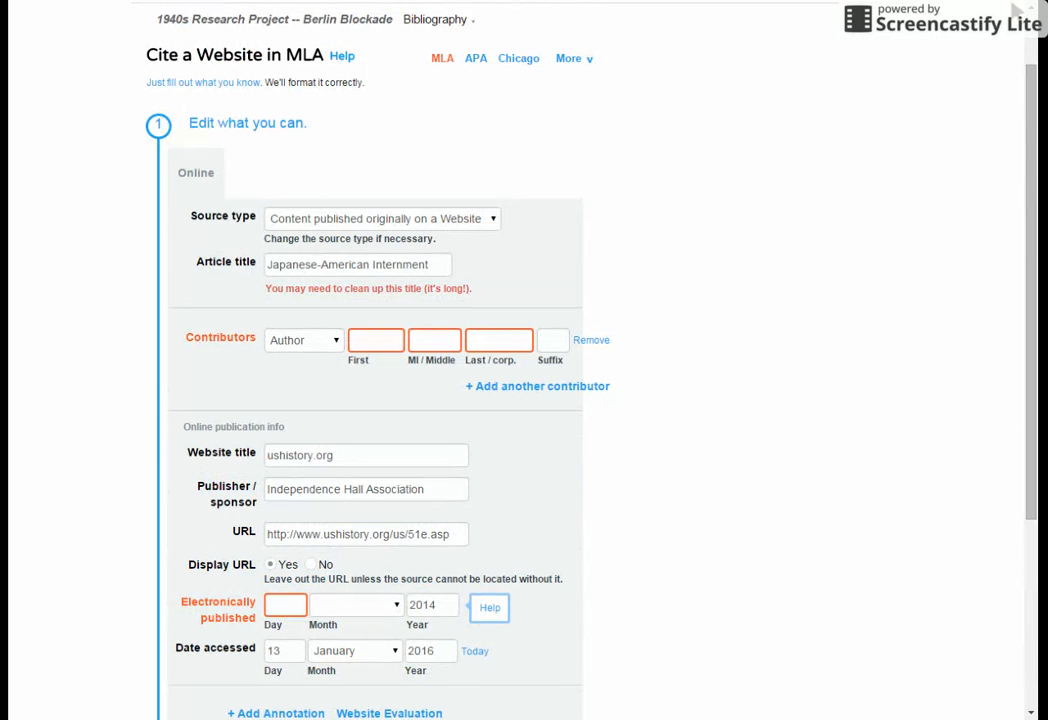
key(ctrl+plus)
key(ctrl+plus)
key(ctrl+plus)
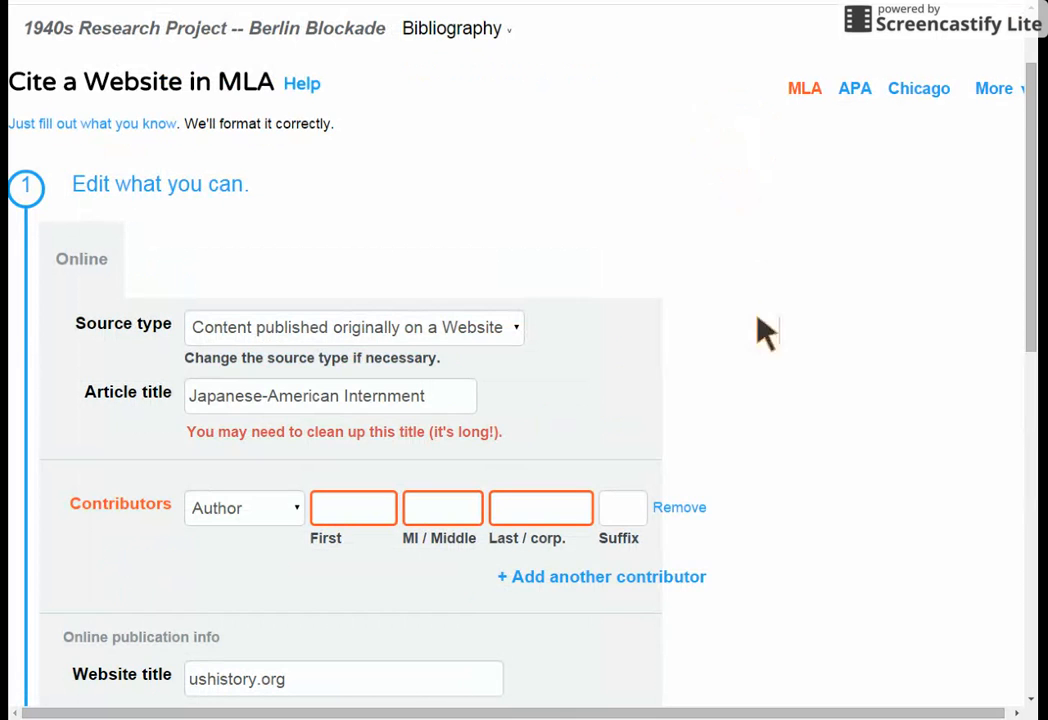
scroll(734, 374, down, 6)
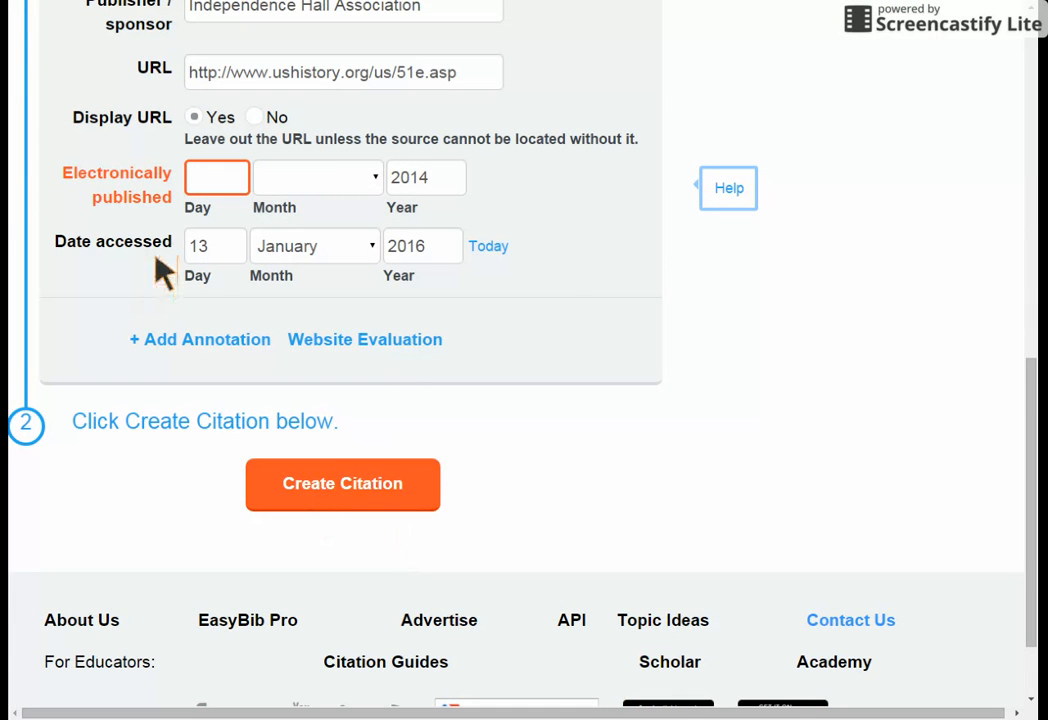
Save the website citation, then bring up the manual 'Cite a Book in MLA' form.
click(370, 489)
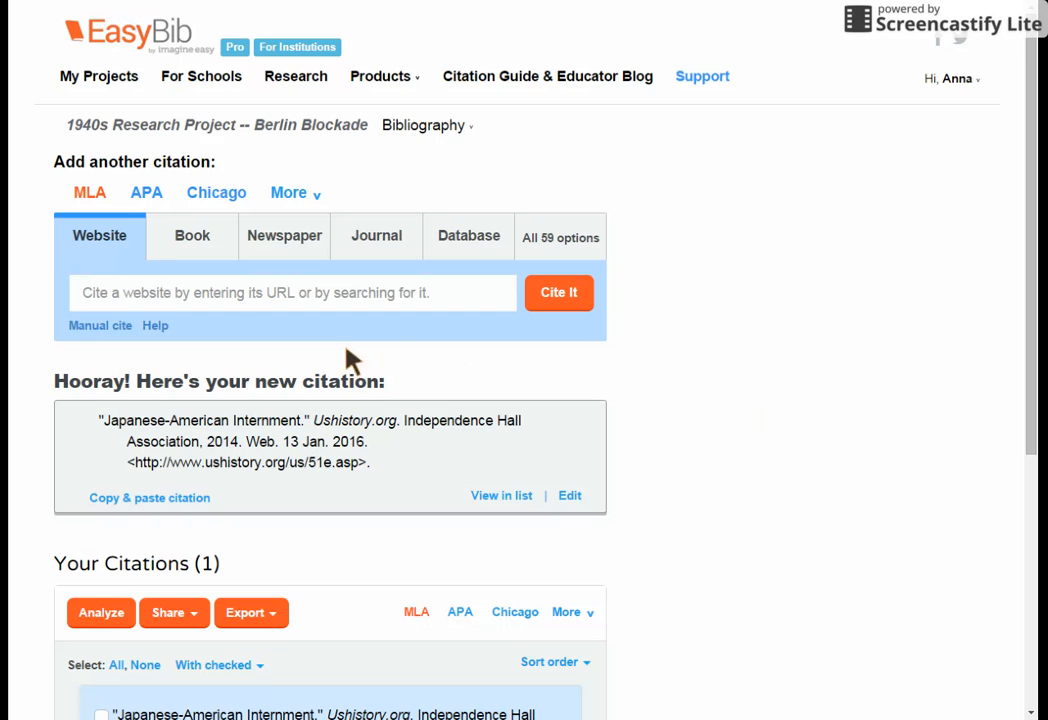
click(176, 256)
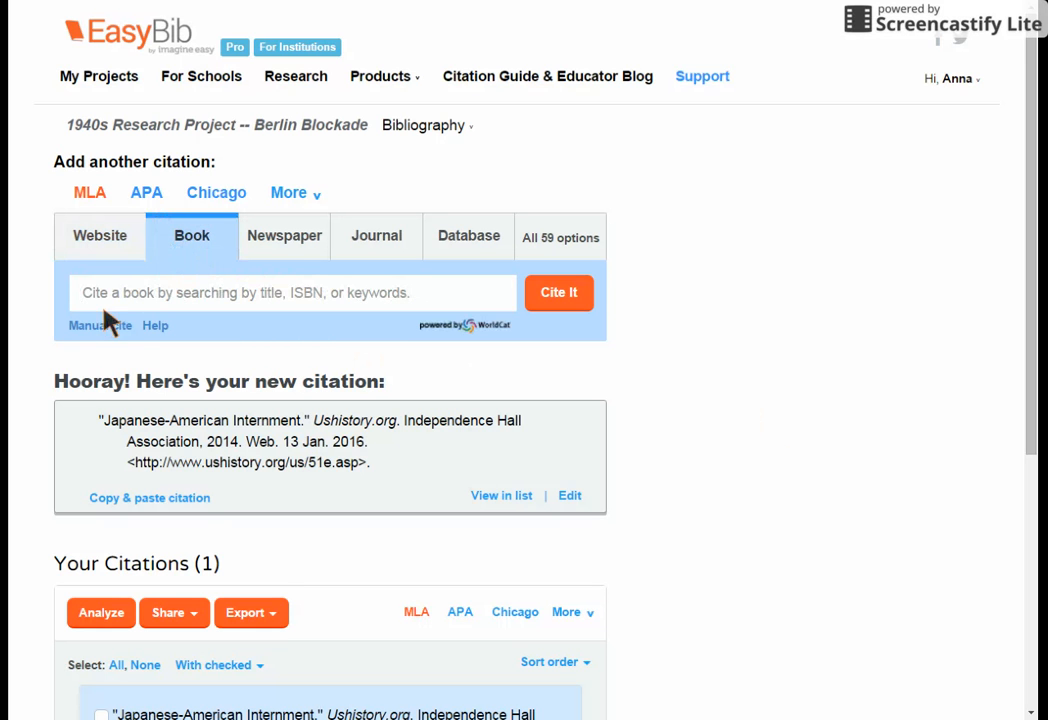
click(87, 325)
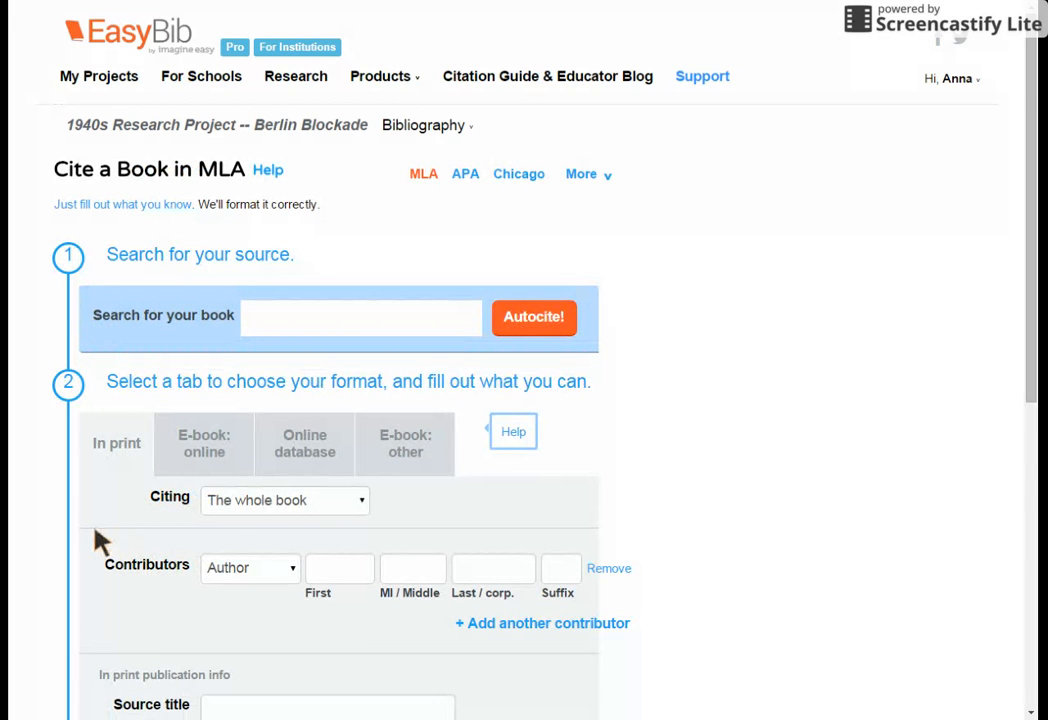
Switch the book form to Online database and review the Citing and Author role dropdowns.
scroll(98, 520, down, 2)
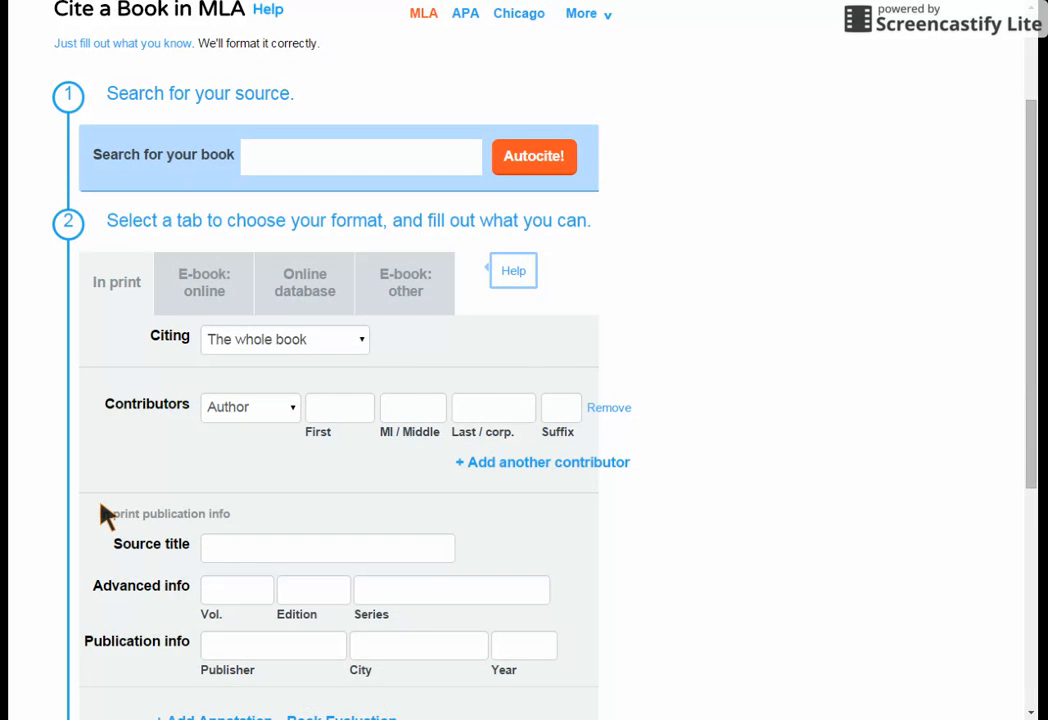
scroll(104, 514, down, 1)
scroll(102, 514, down, 2)
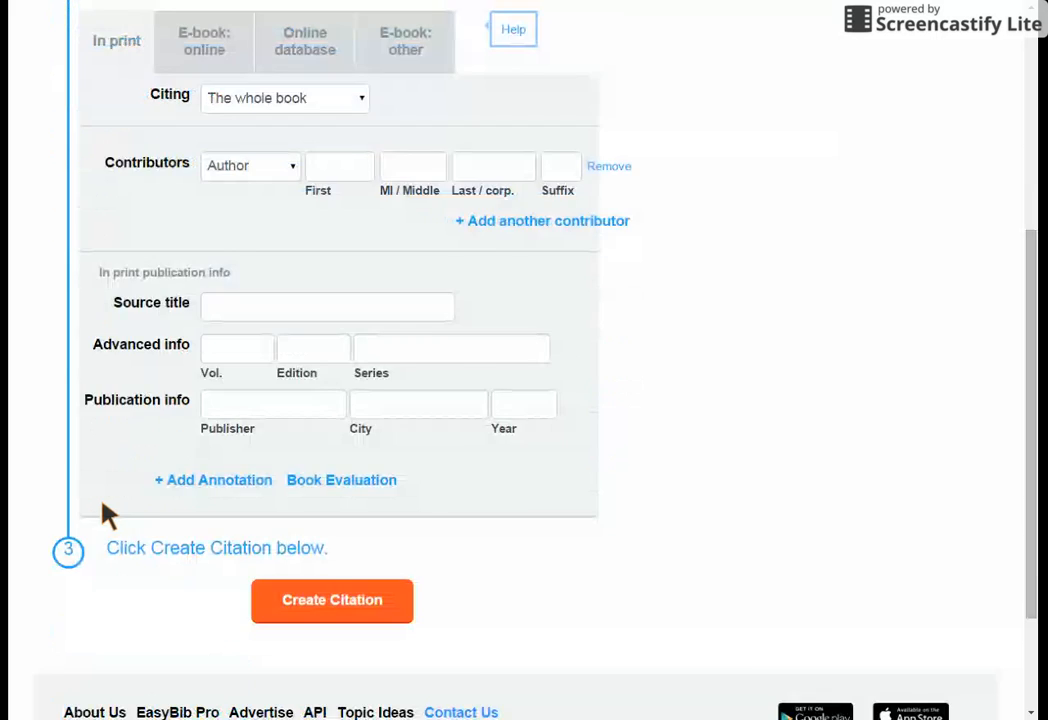
scroll(105, 514, up, 2)
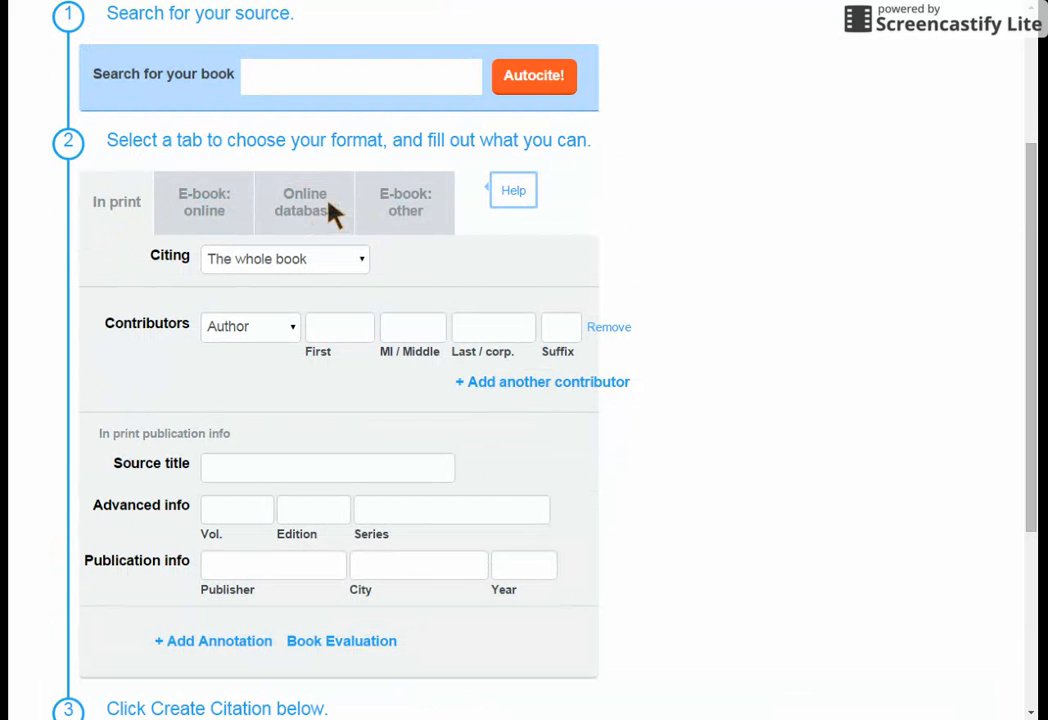
click(306, 214)
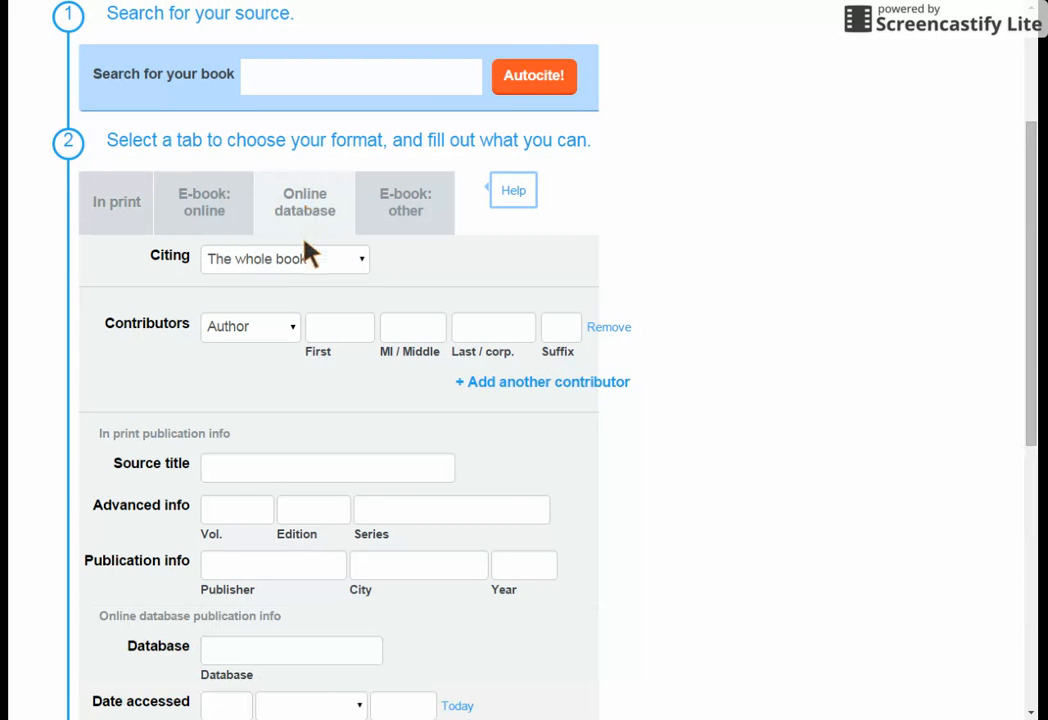
click(306, 264)
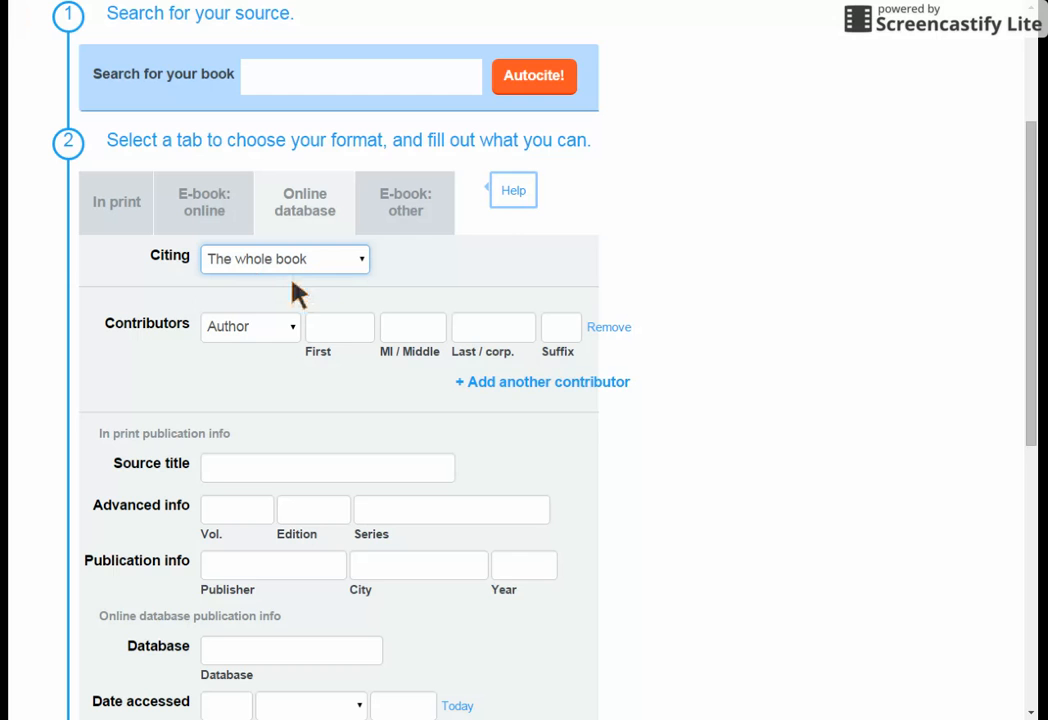
scroll(295, 282, down, 2)
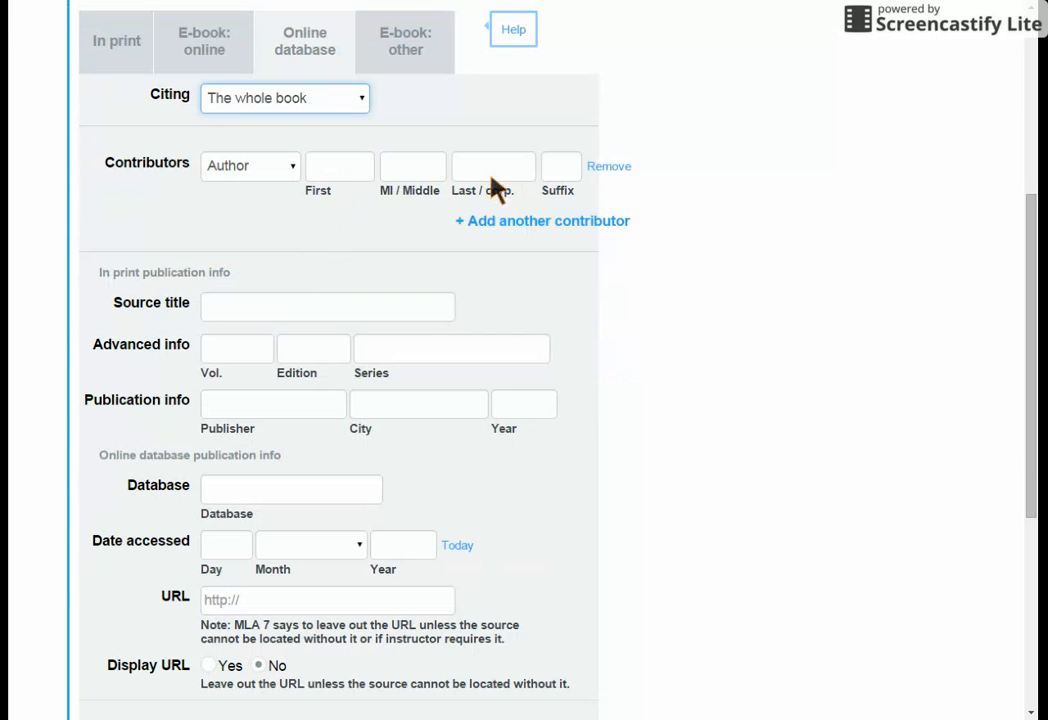
click(292, 170)
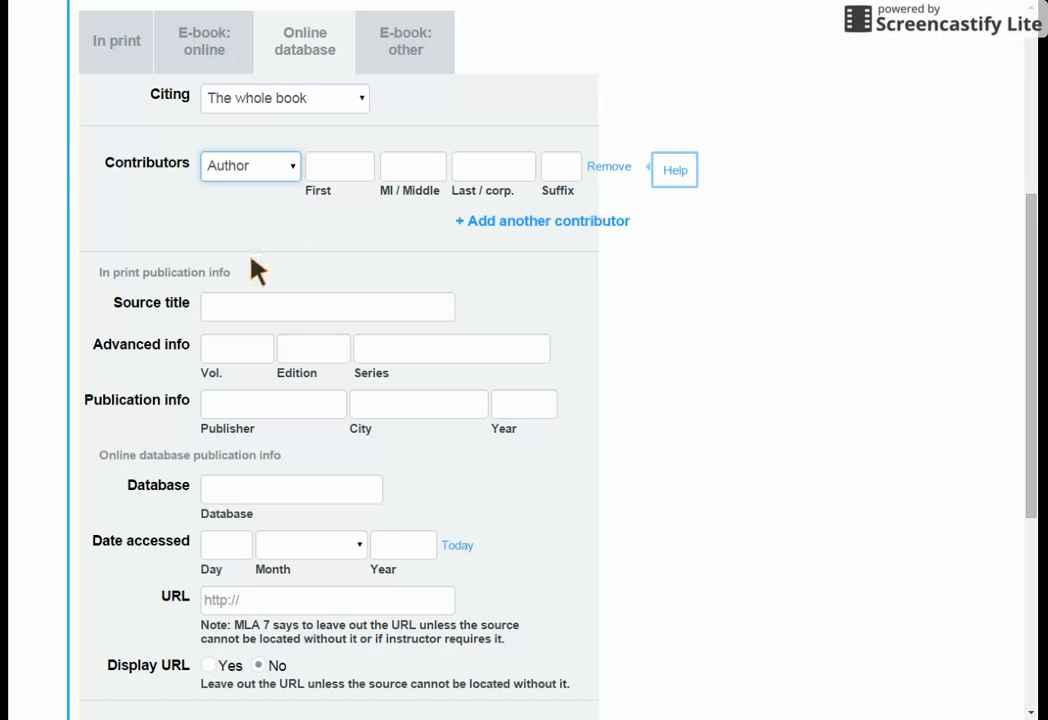
Type Gale into the Database field, then delete it again.
click(343, 236)
scroll(320, 230, down, 1)
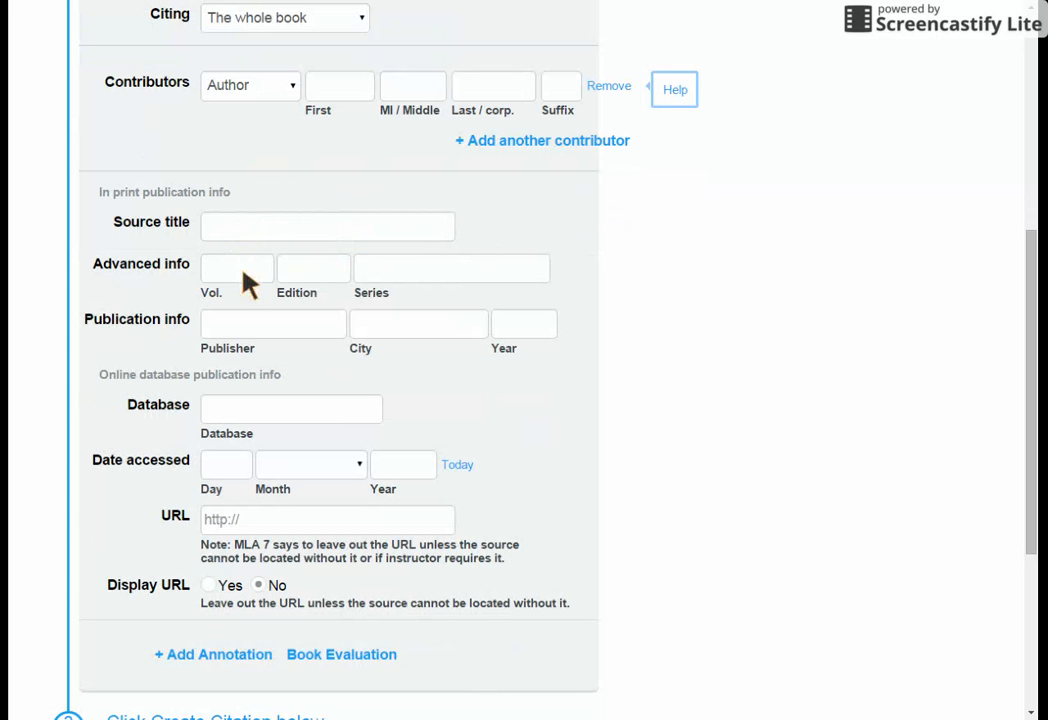
scroll(330, 292, down, 2)
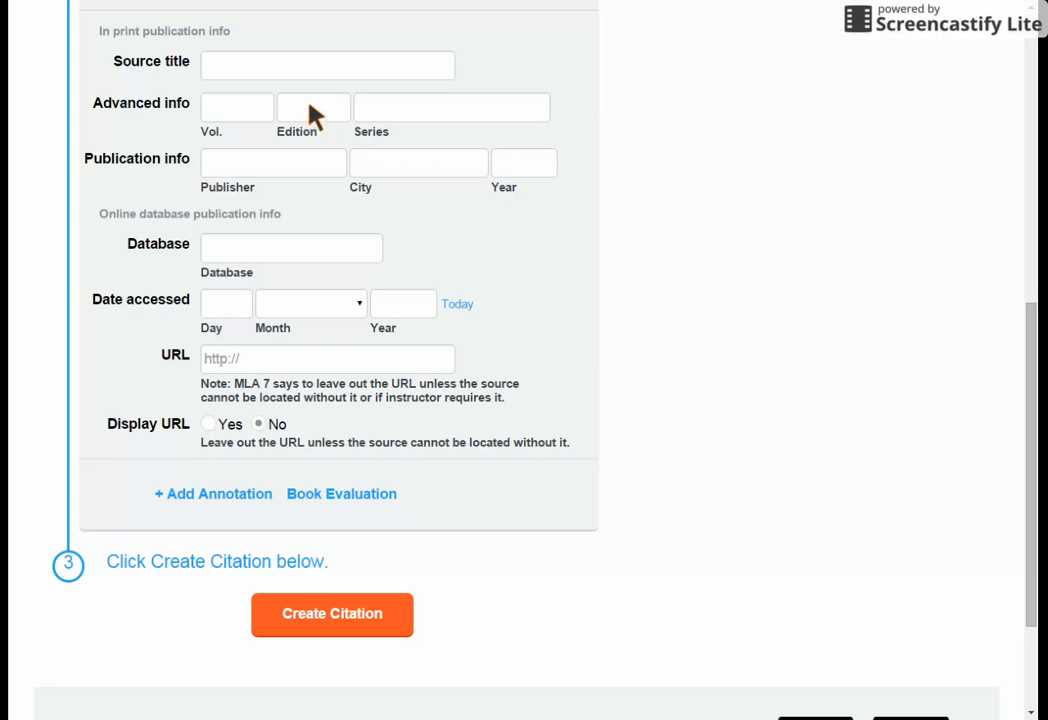
click(265, 250)
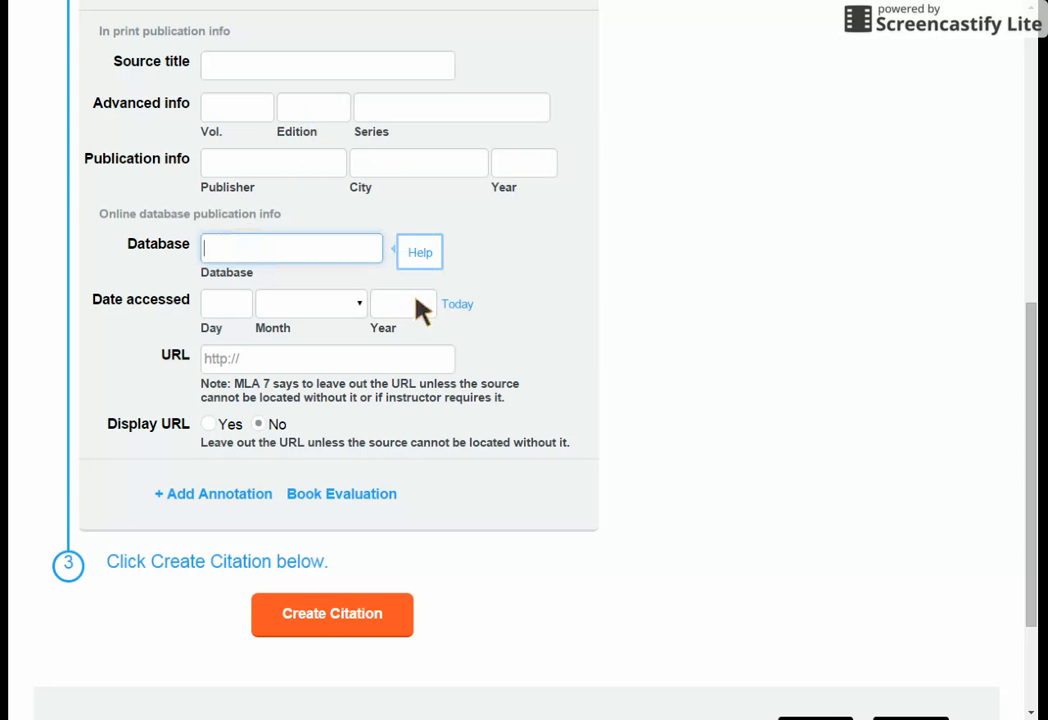
text(Gale)
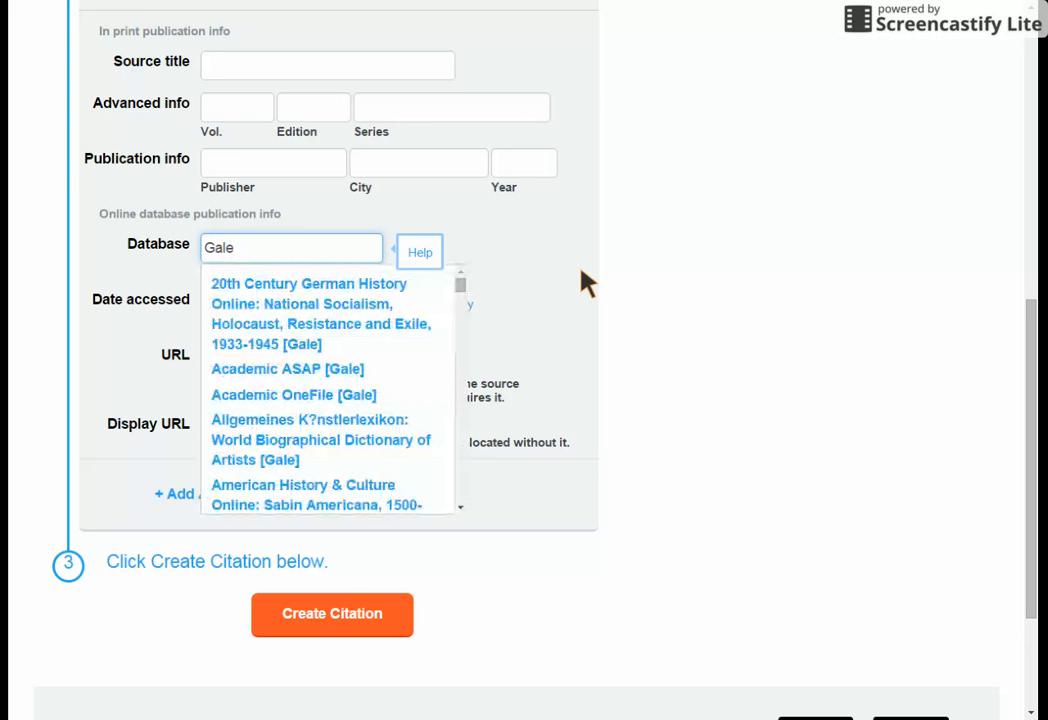
click(547, 365)
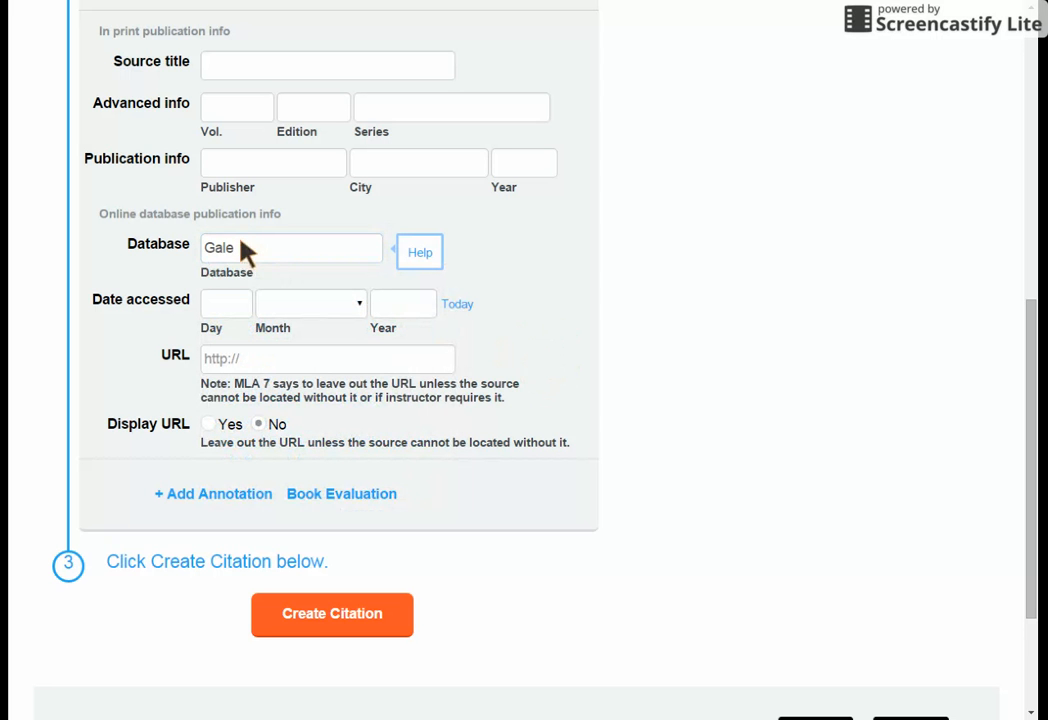
double_click(215, 252)
key(BackSpace)
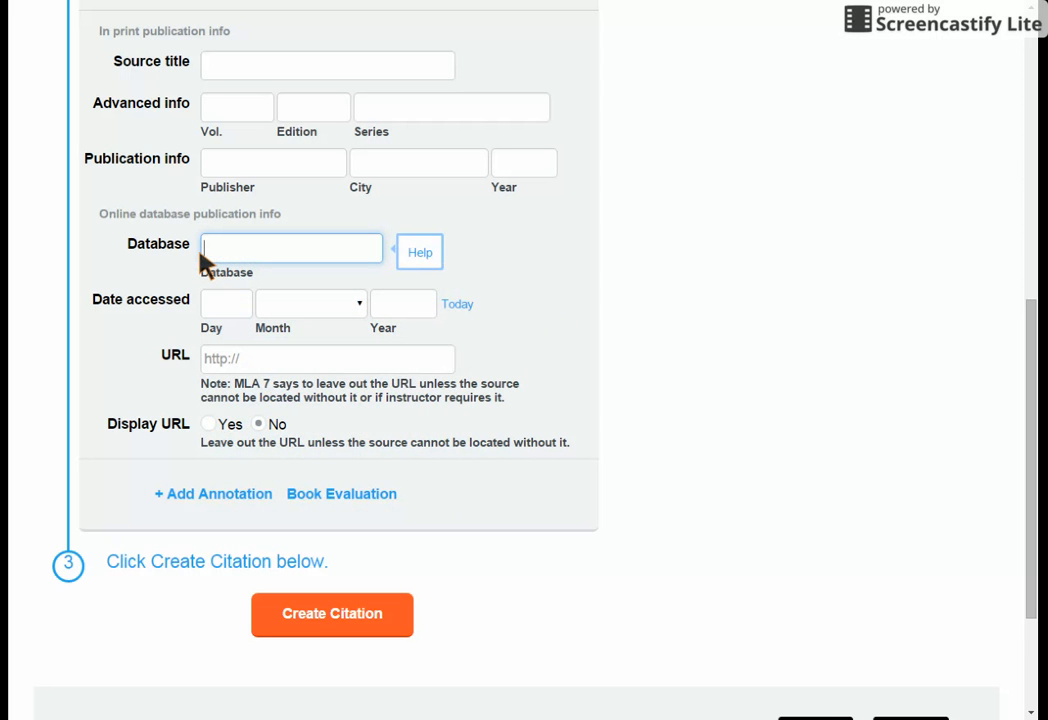
Set the access date to today and Display URL to Yes, then return to the bibliography.
click(458, 305)
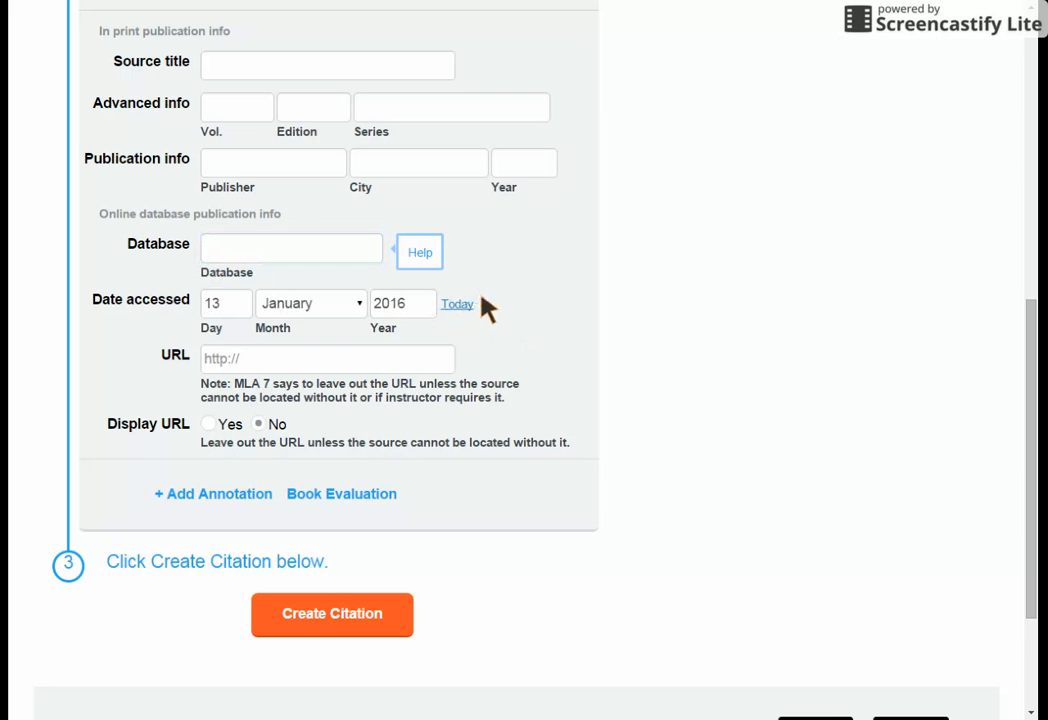
click(224, 366)
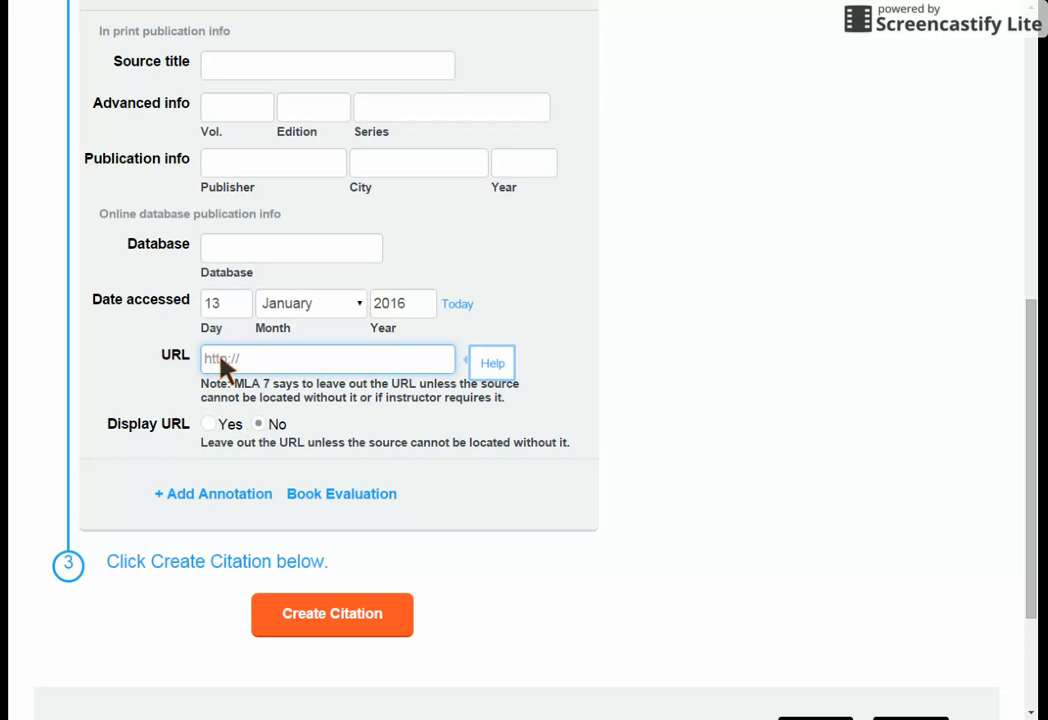
click(209, 428)
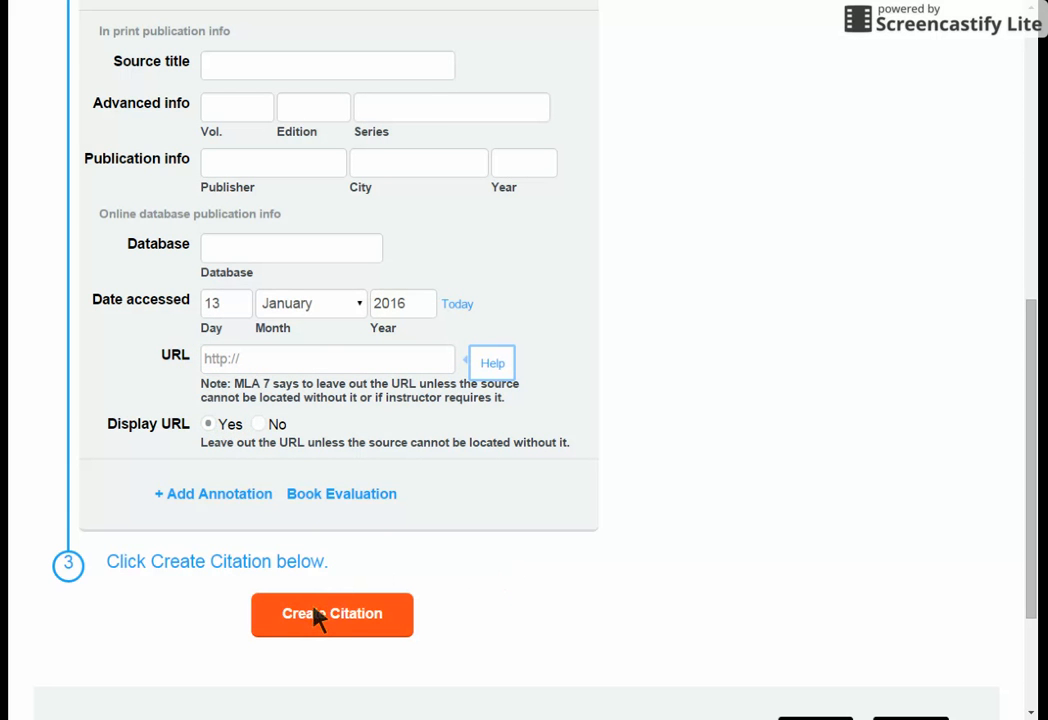
scroll(318, 617, up, 6)
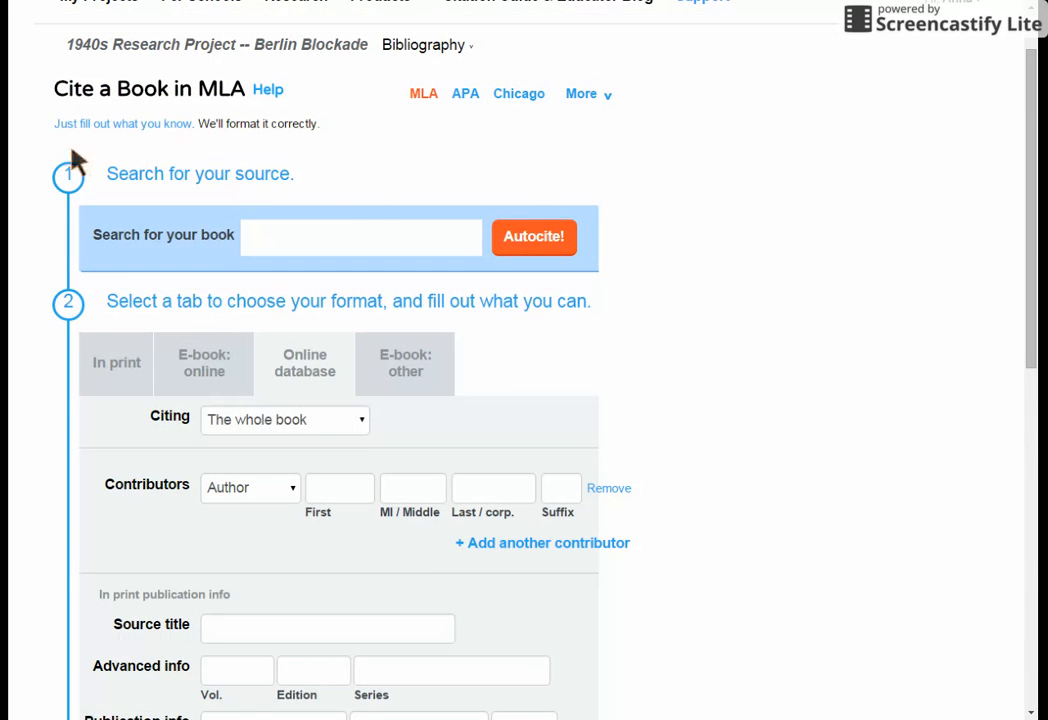
scroll(50, 110, up, 1)
key(alt+Left)
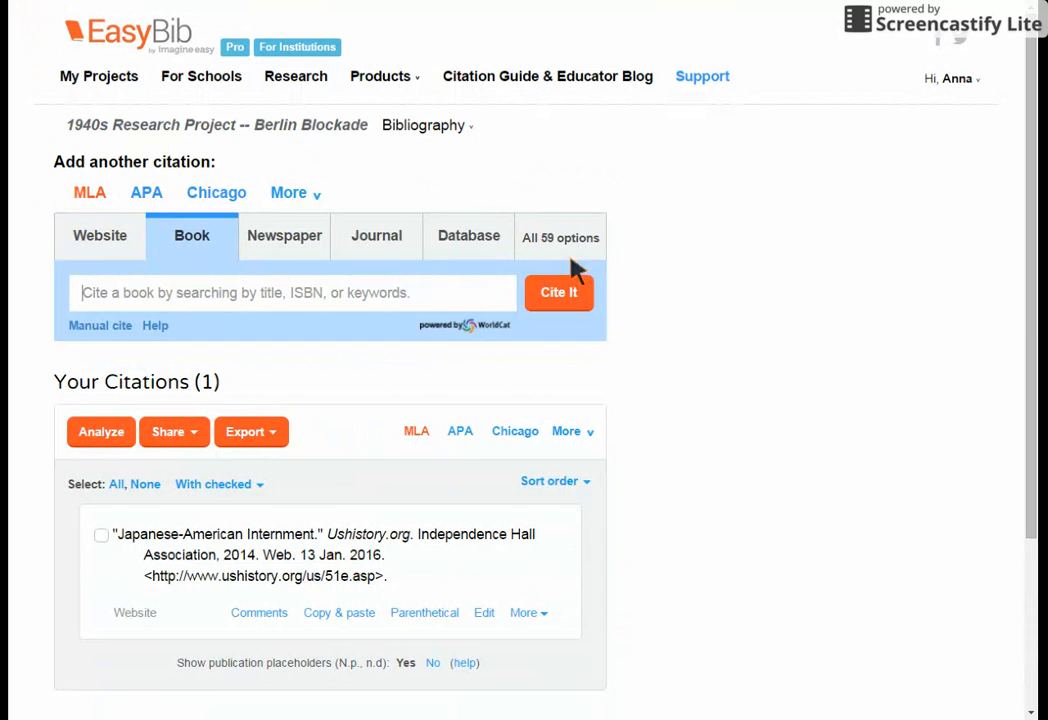
Open the manual Journal article citation form and scroll through its fields.
click(382, 248)
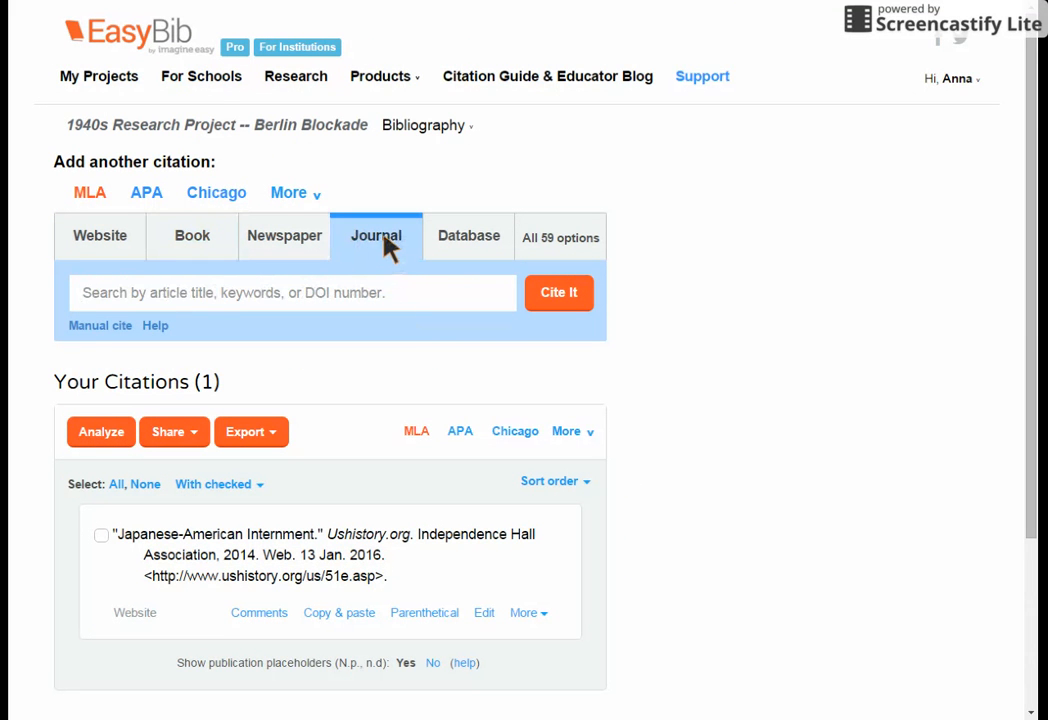
click(88, 330)
scroll(250, 475, down, 1)
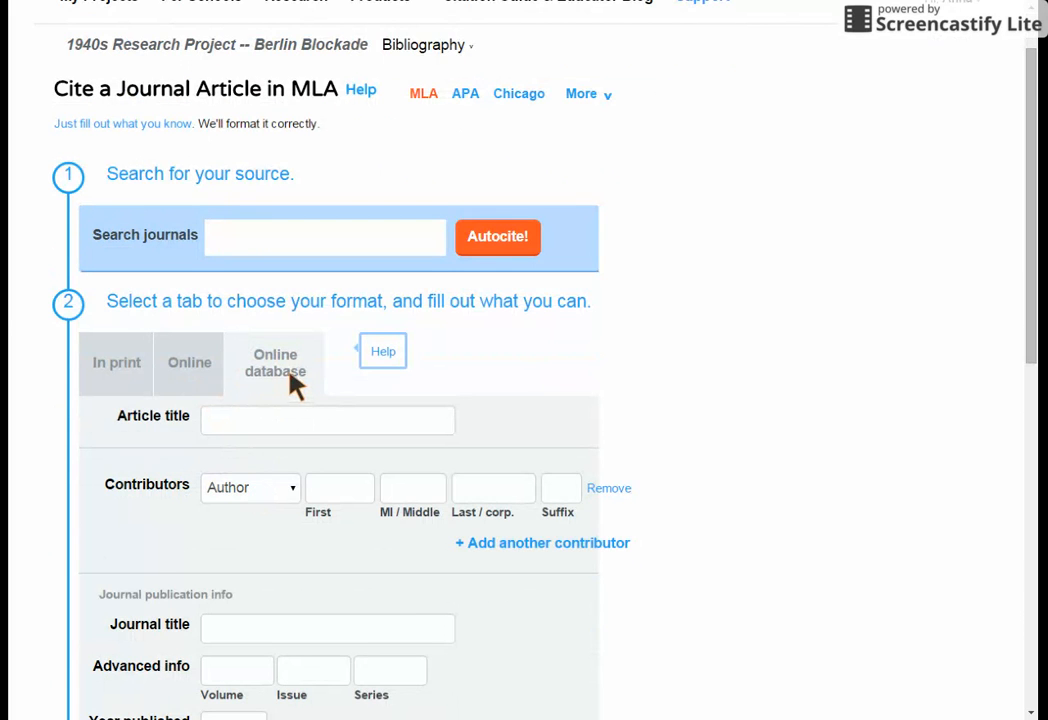
scroll(290, 385, down, 1)
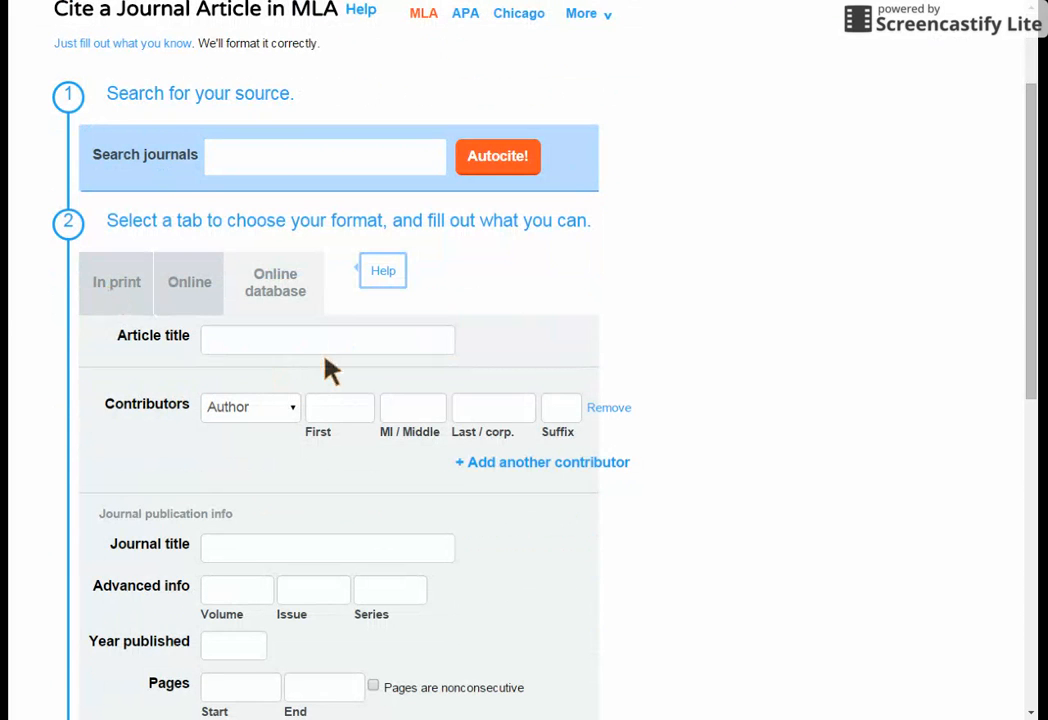
click(241, 343)
scroll(238, 475, down, 1)
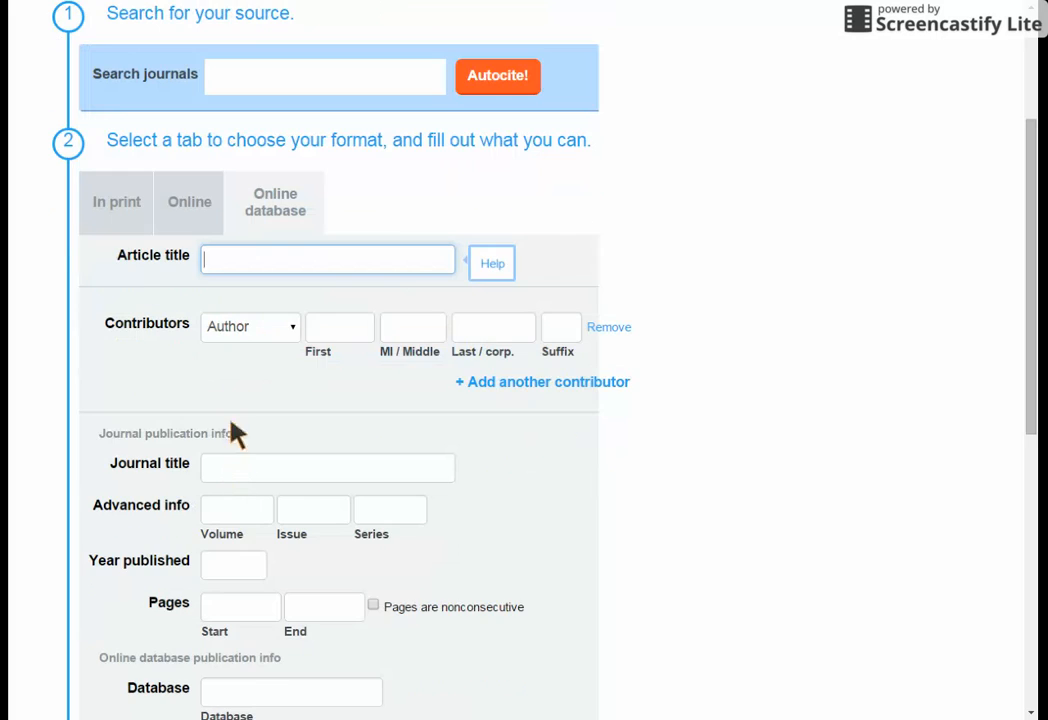
scroll(241, 480, down, 2)
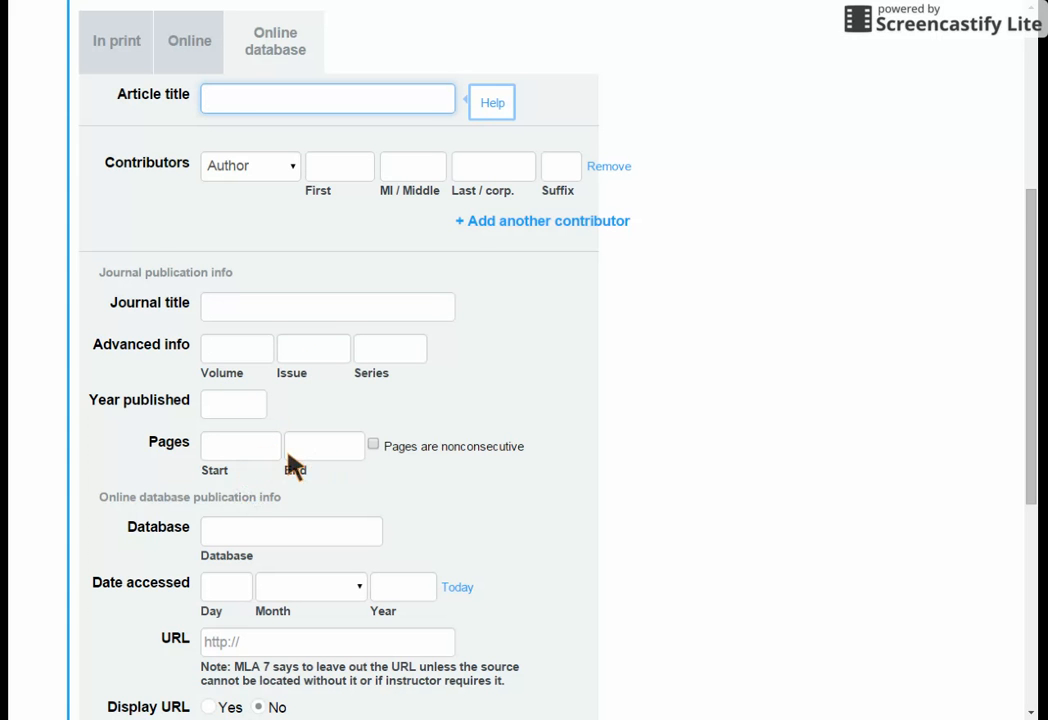
scroll(292, 463, down, 1)
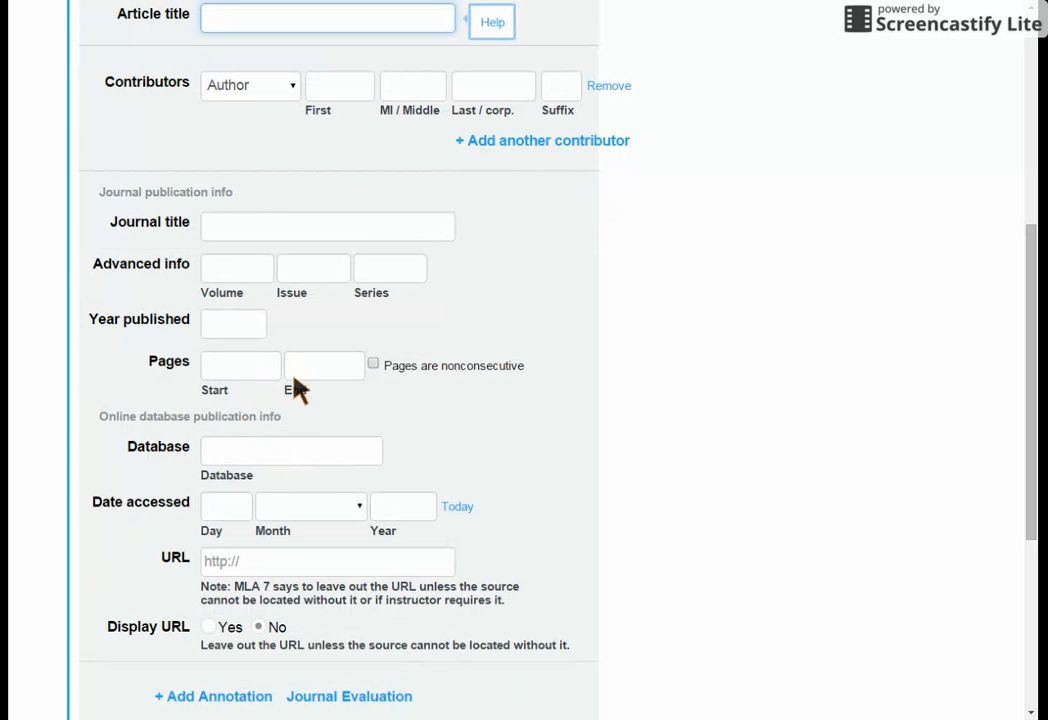
Enter Ebsco as the database, set Display URL to Yes, and create the citation.
click(234, 456)
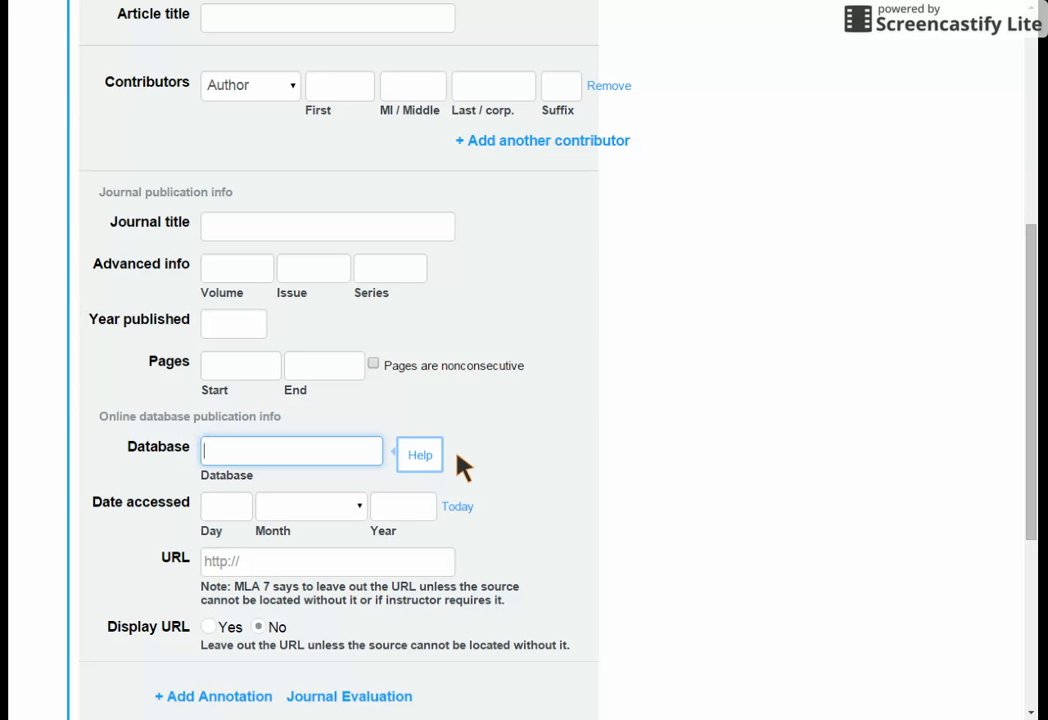
text(Ebsco)
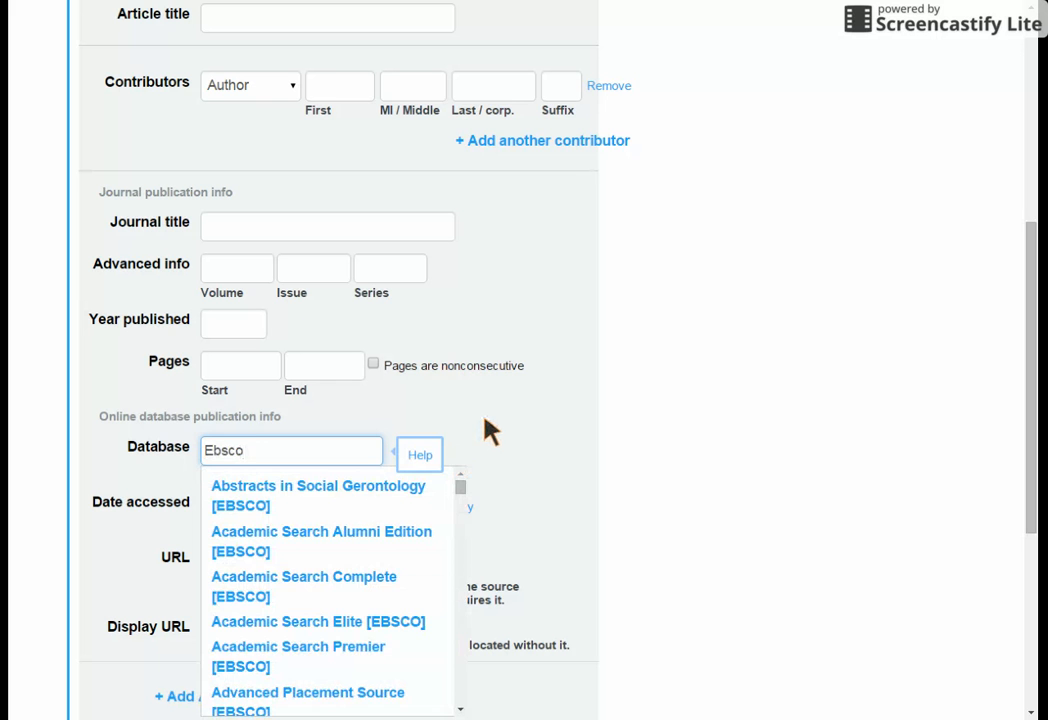
click(487, 431)
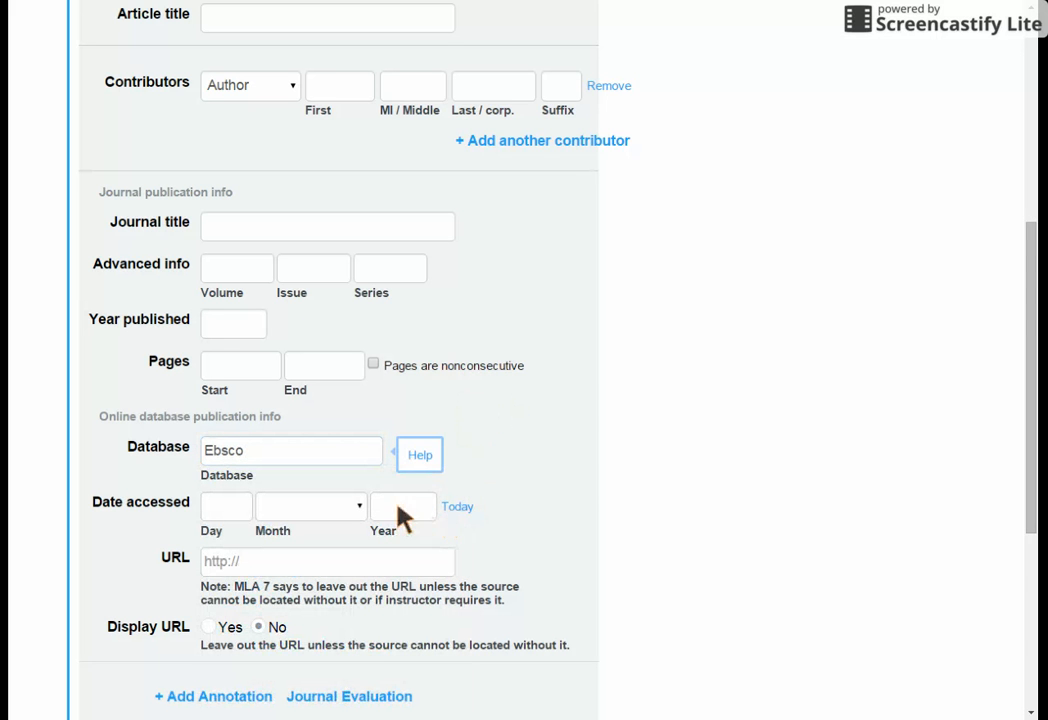
scroll(400, 519, down, 3)
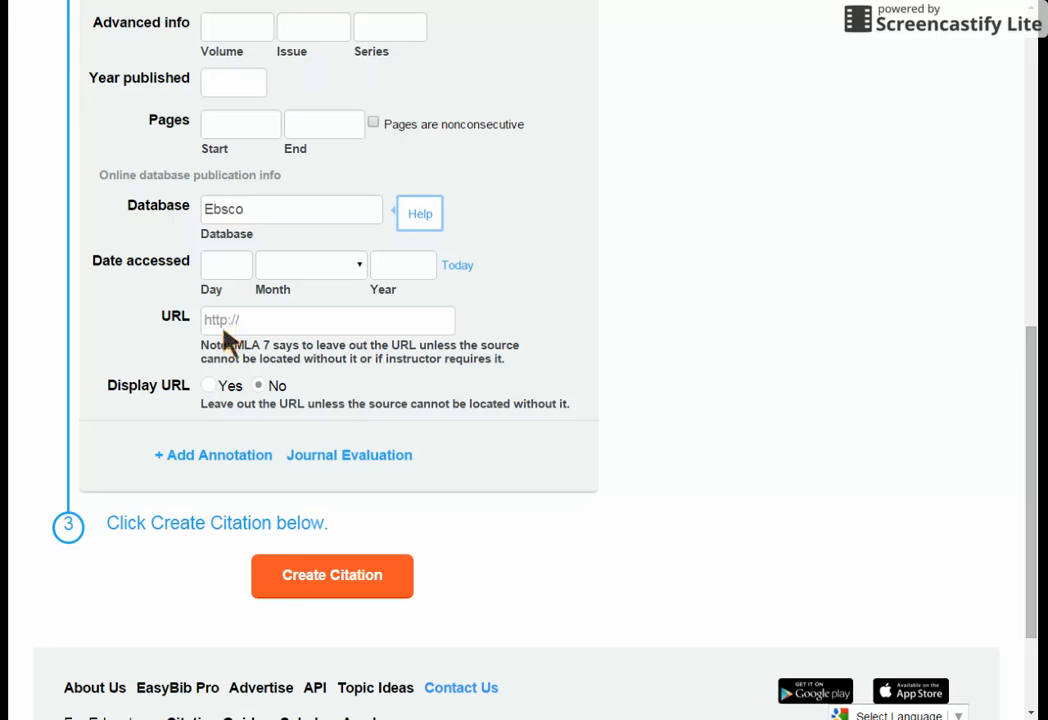
click(208, 386)
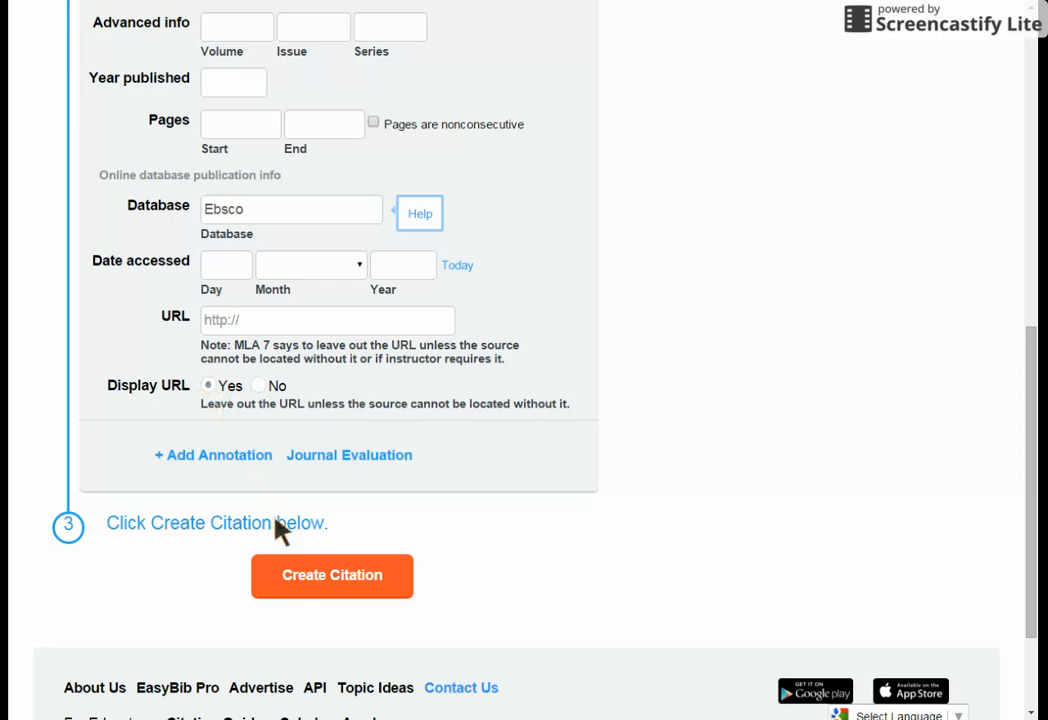
click(302, 563)
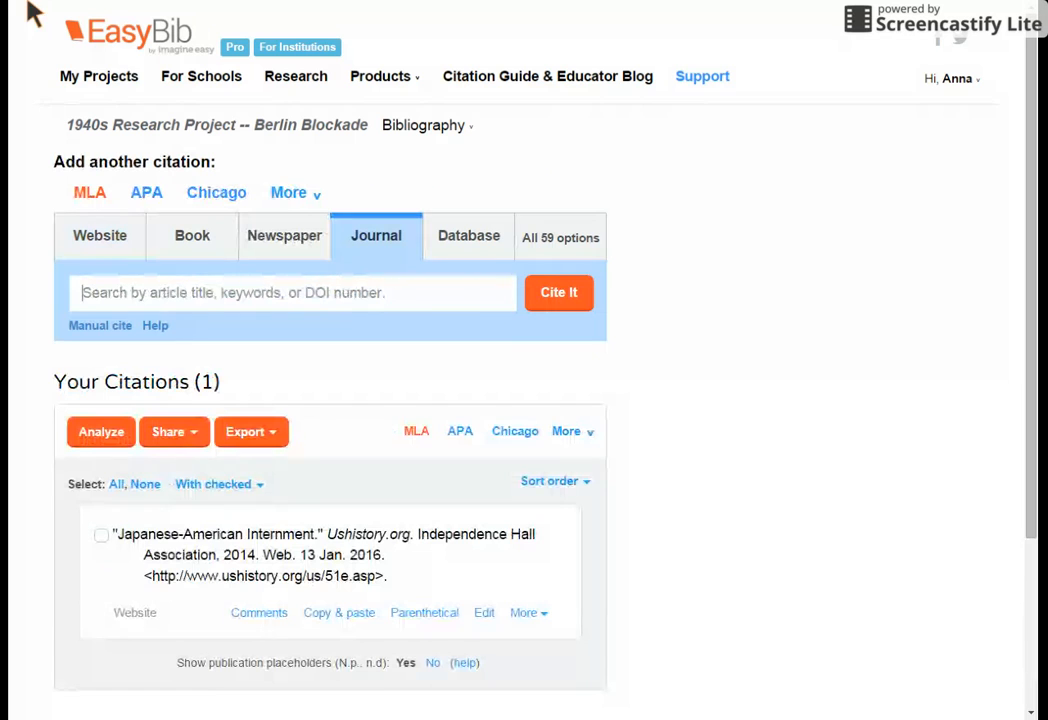
click(571, 242)
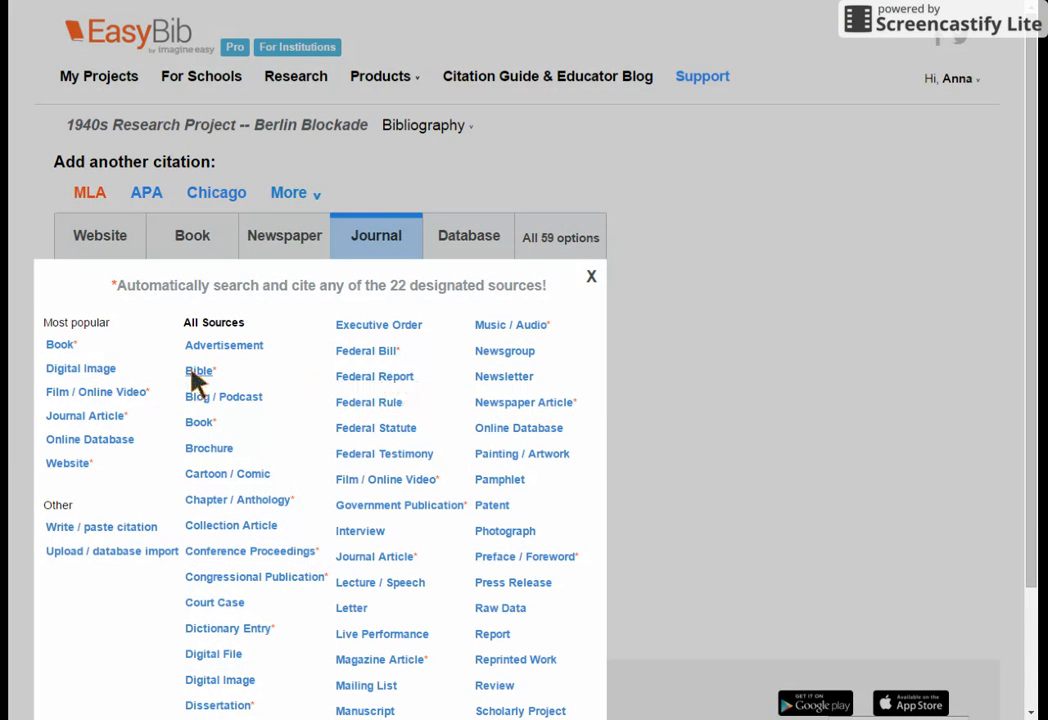
scroll(62, 400, down, 1)
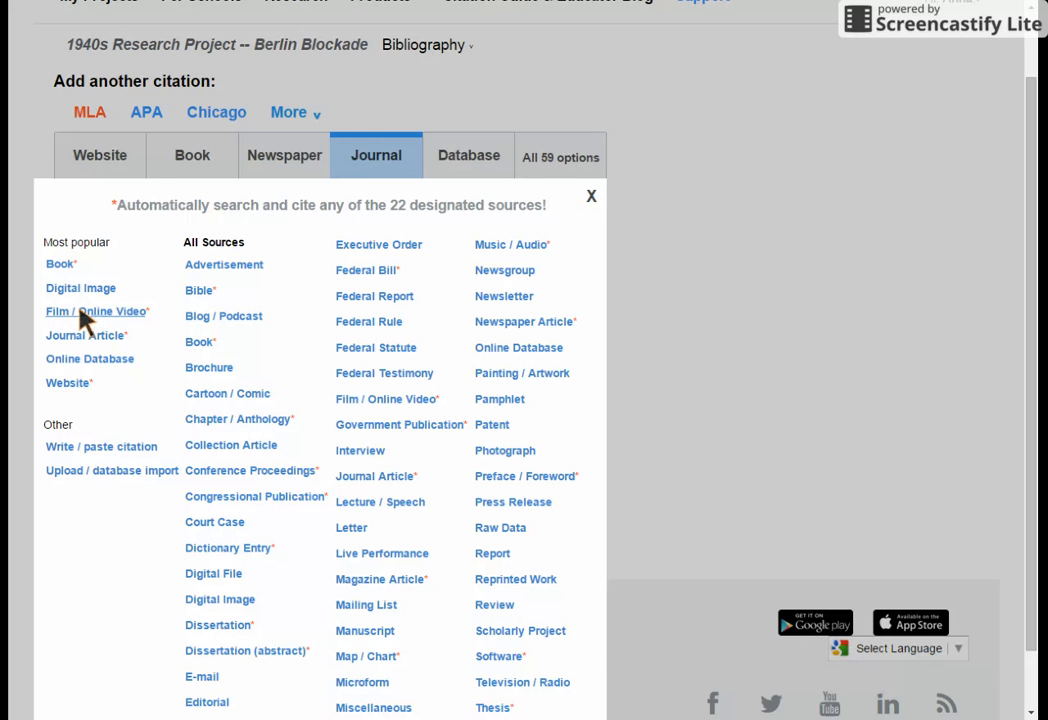
scroll(218, 490, down, 2)
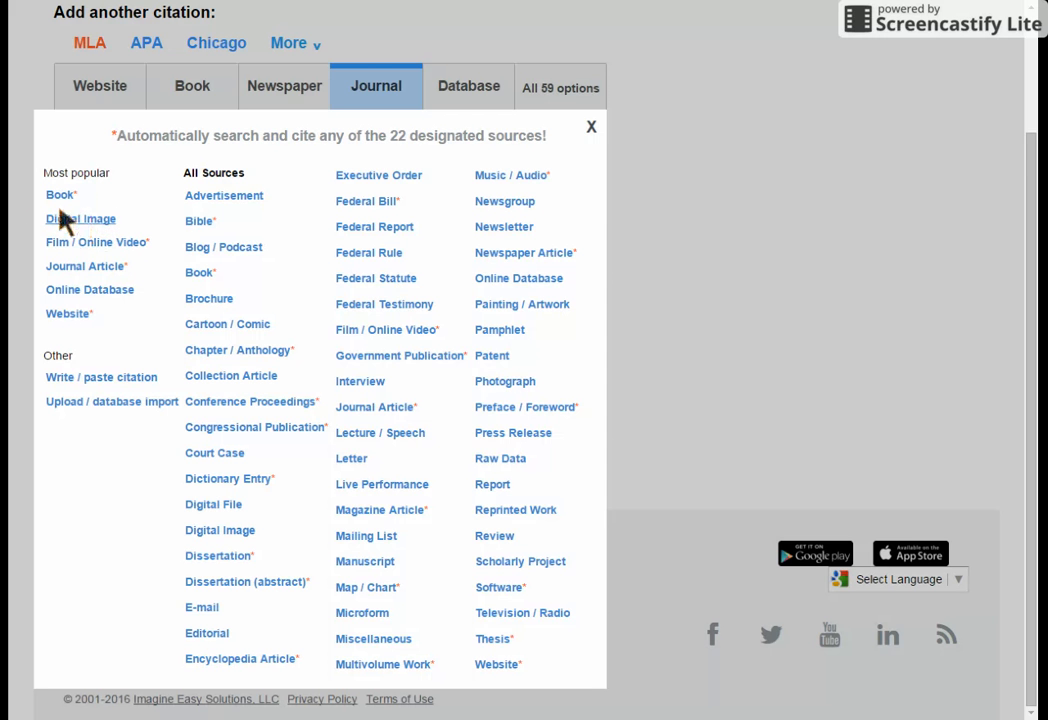
Start an MLA encyclopedia citation from an online database, published directly online, accessed 13 January 2016.
click(242, 663)
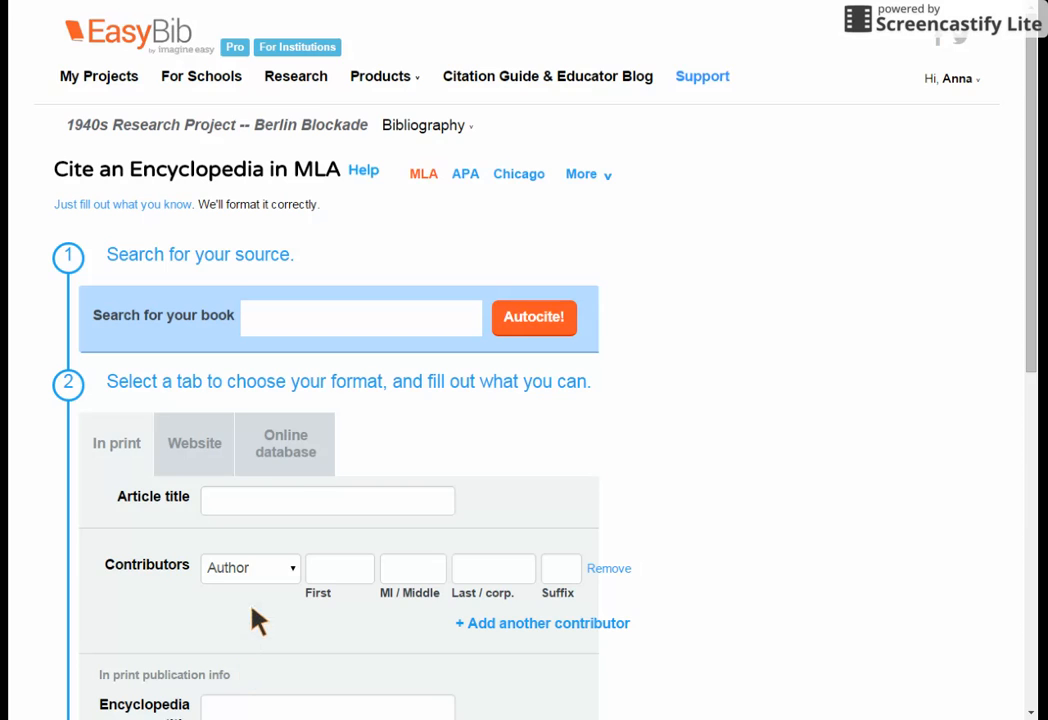
scroll(253, 618, down, 3)
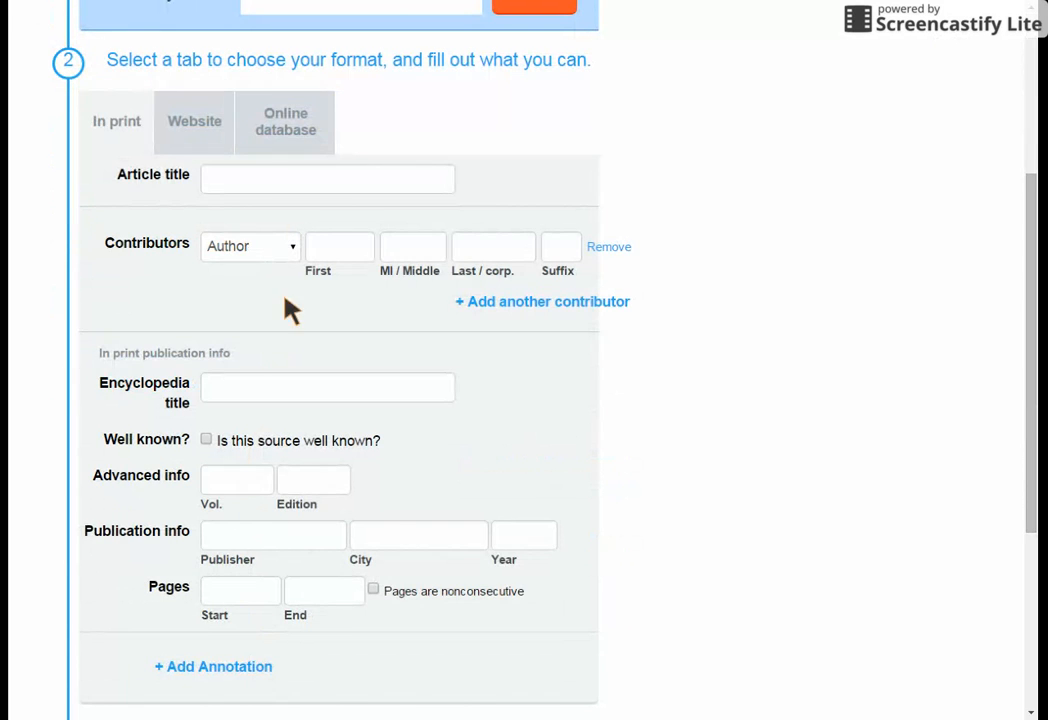
click(289, 147)
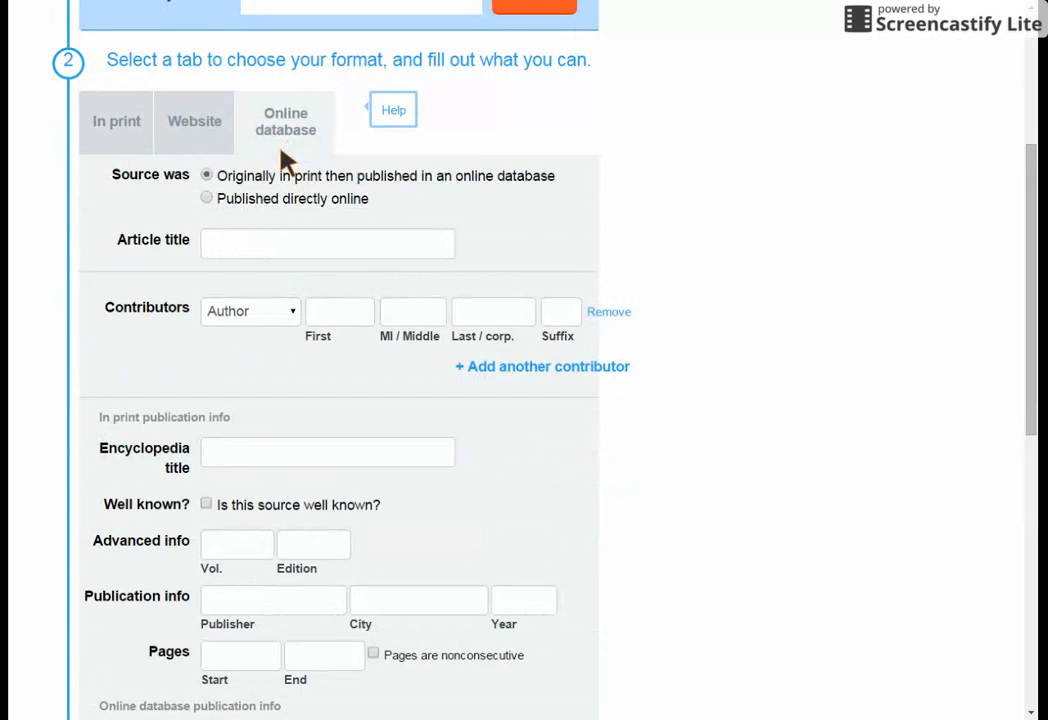
click(206, 198)
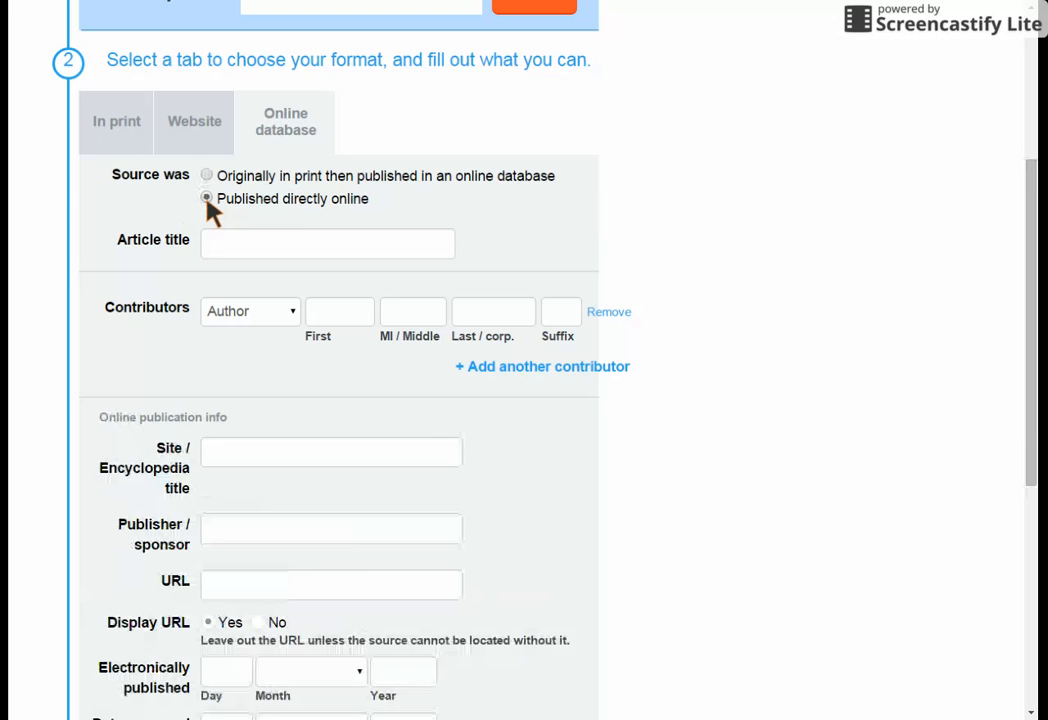
scroll(228, 272, down, 1)
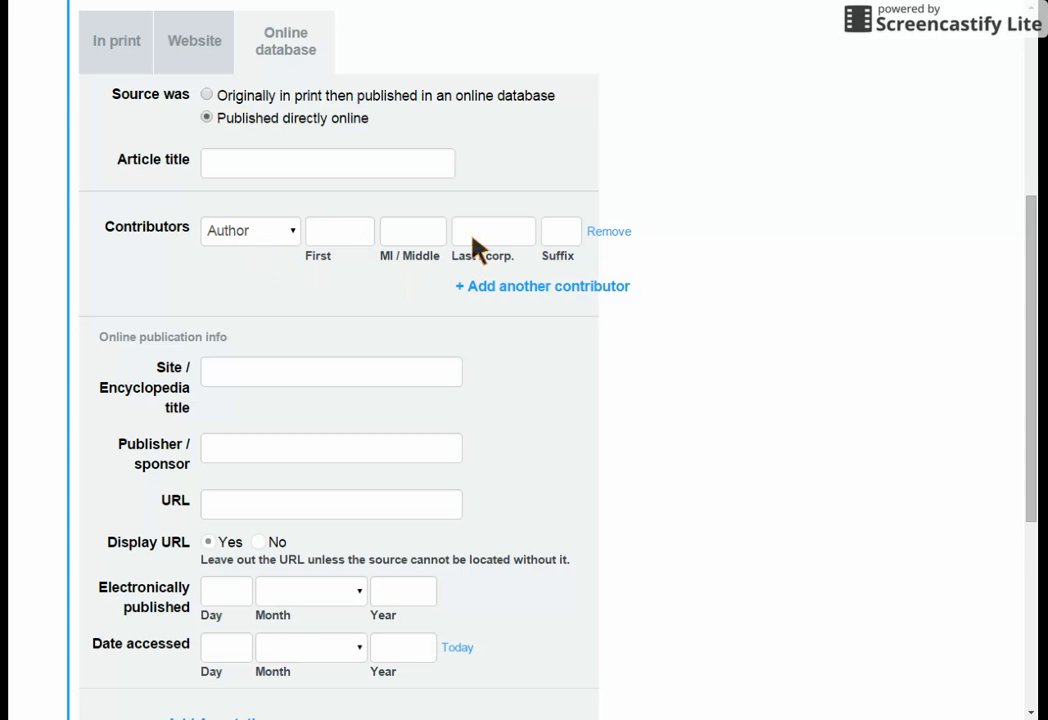
scroll(465, 305, down, 1)
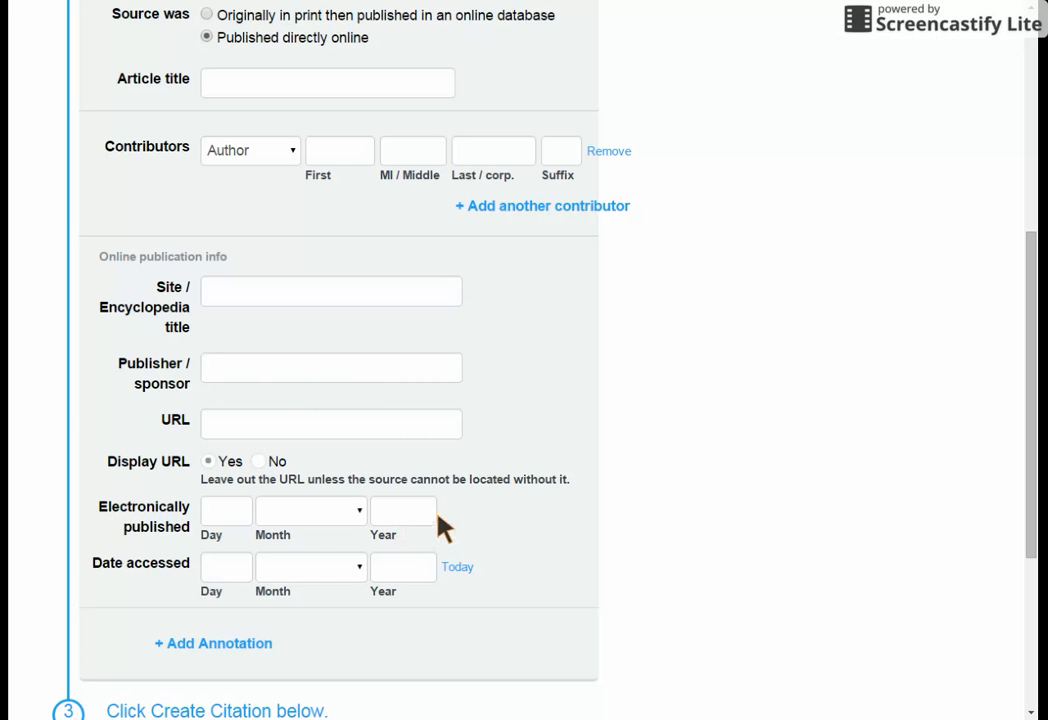
click(452, 566)
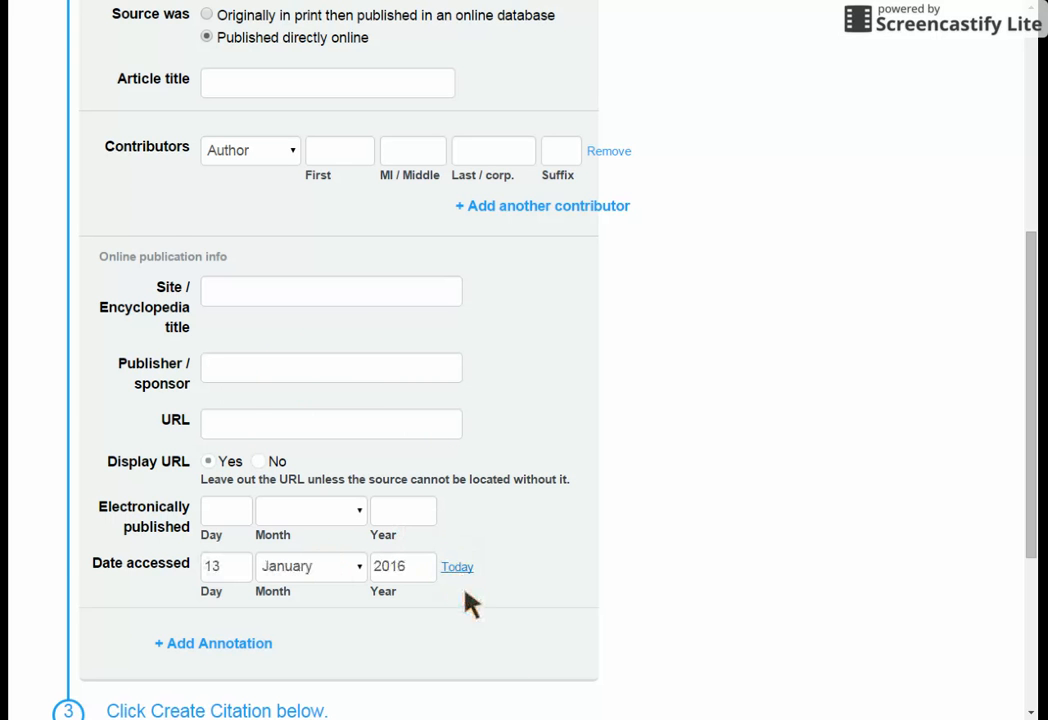
scroll(400, 589, down, 2)
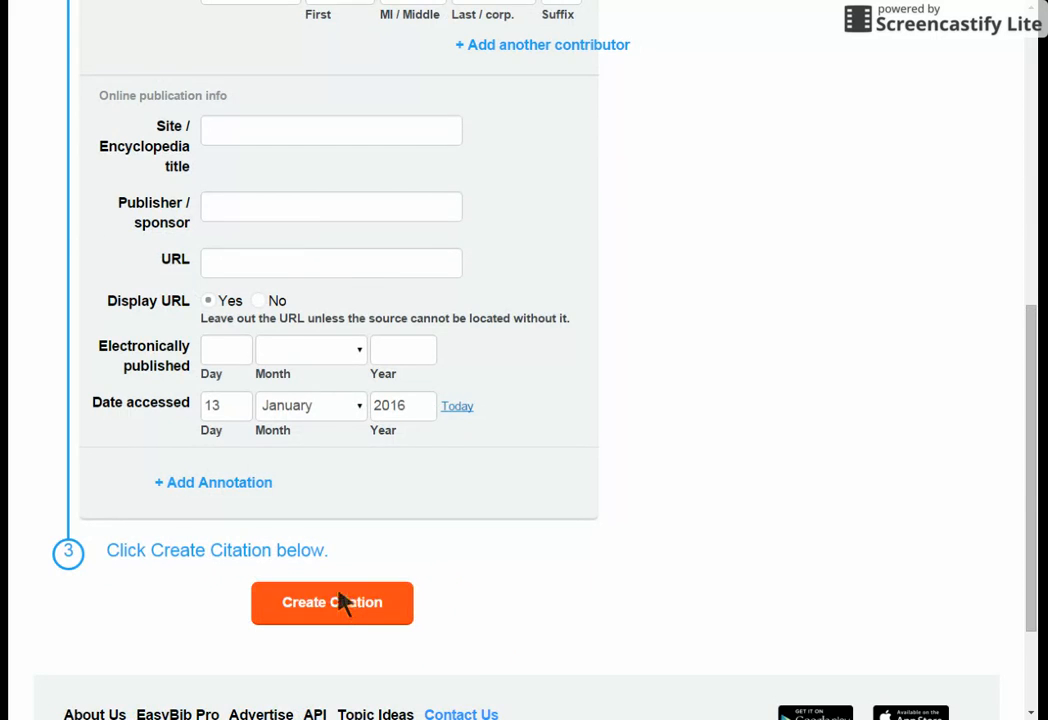
scroll(333, 549, up, 3)
scroll(340, 563, up, 4)
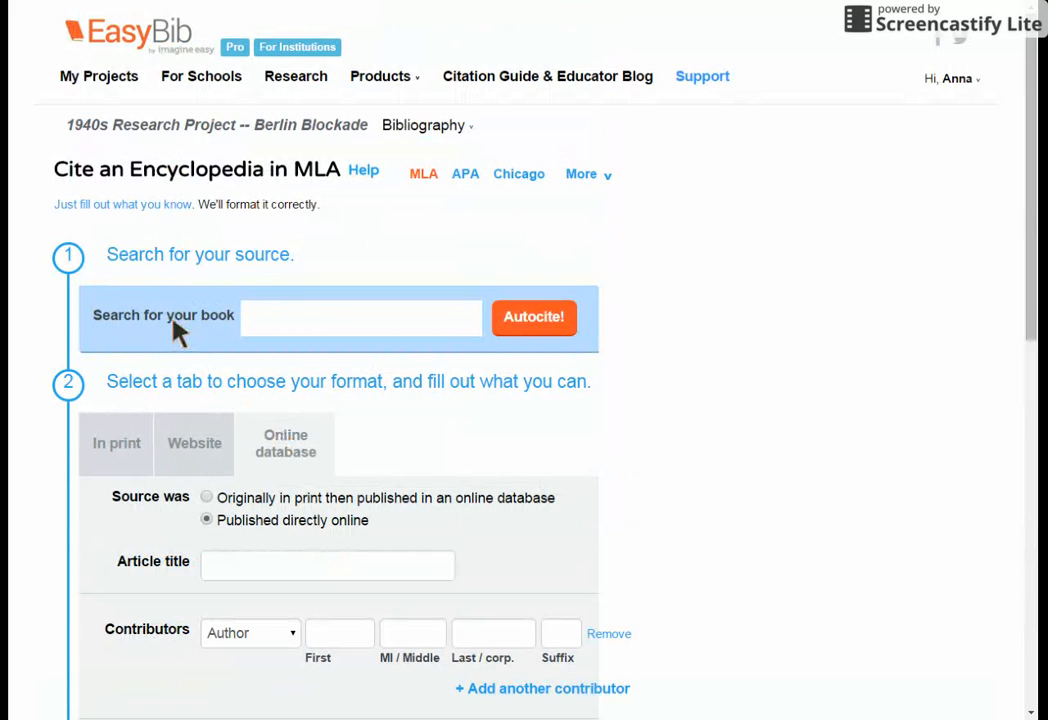
Reopen the Berlin Blockade bibliography from My Projects and go to Share > Invite others.
click(88, 80)
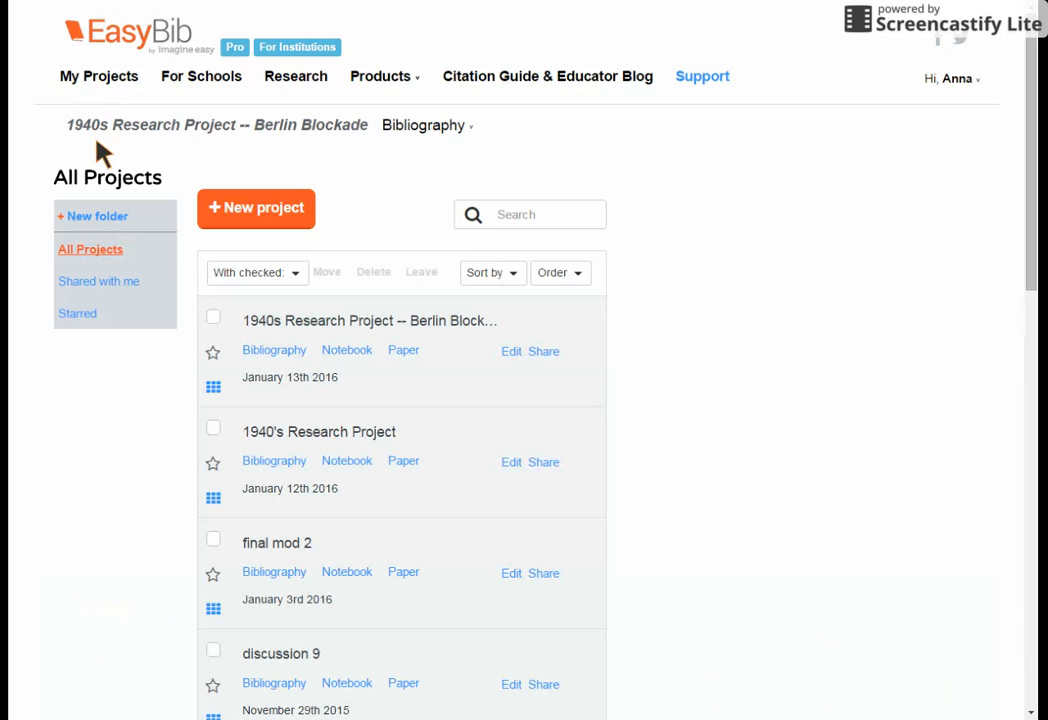
click(276, 352)
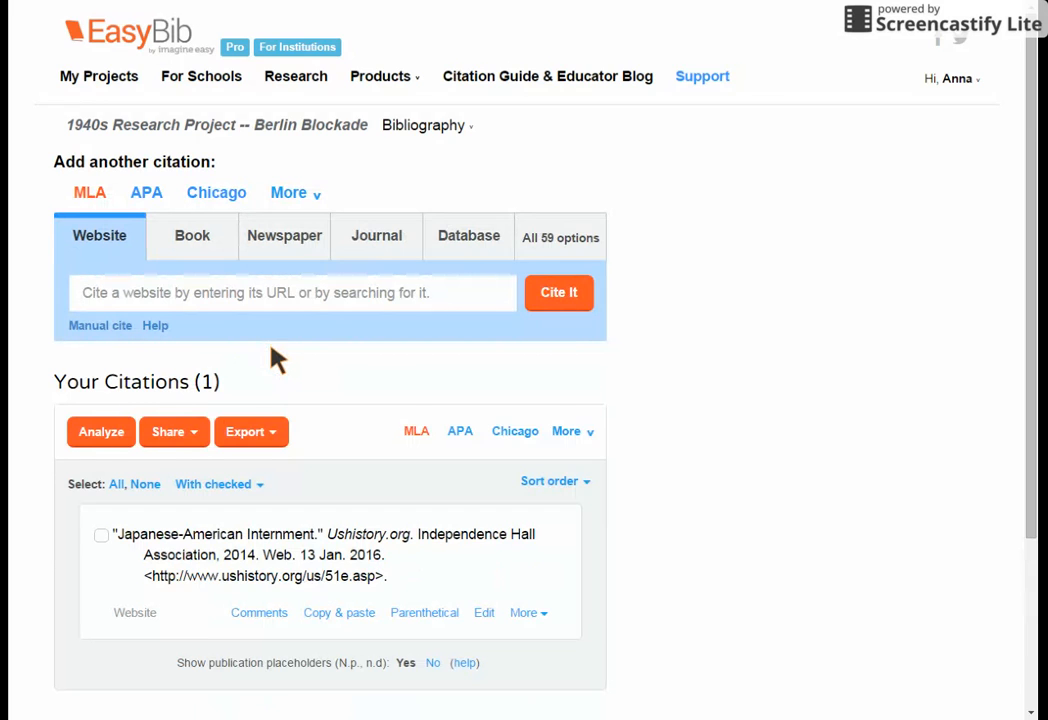
scroll(272, 358, down, 3)
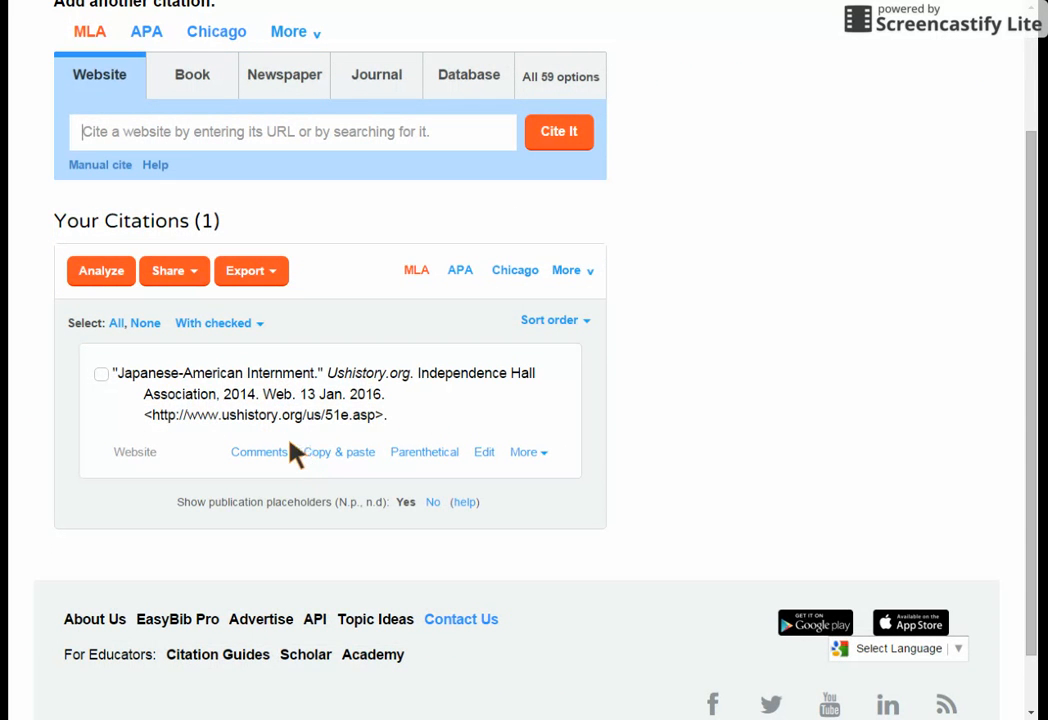
scroll(314, 445, up, 2)
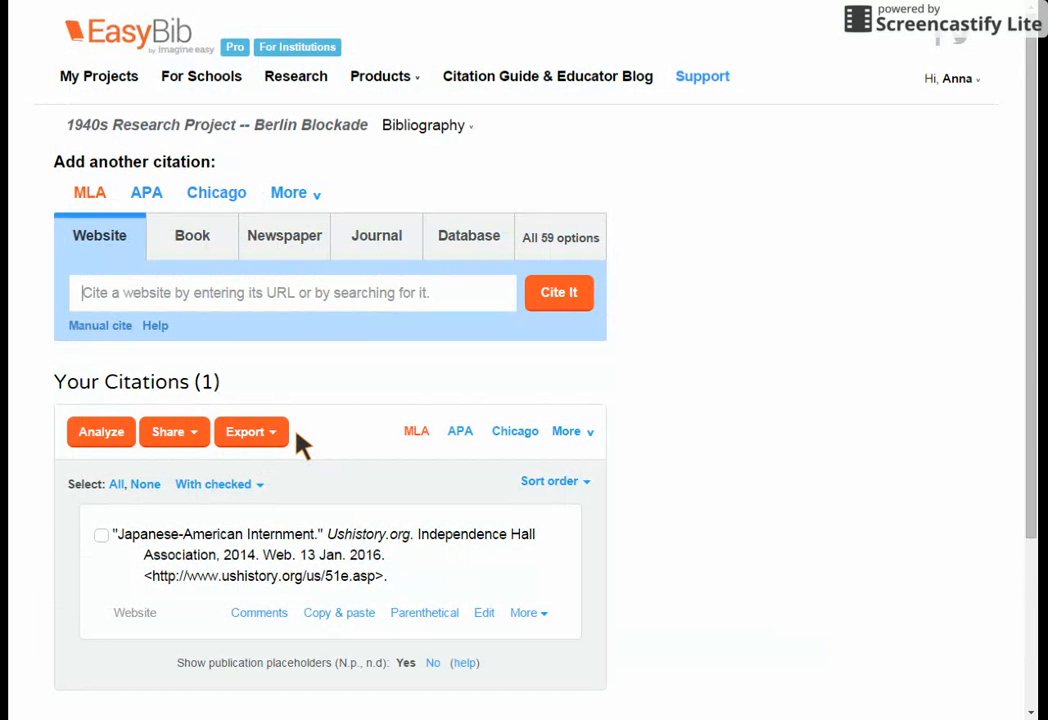
click(190, 436)
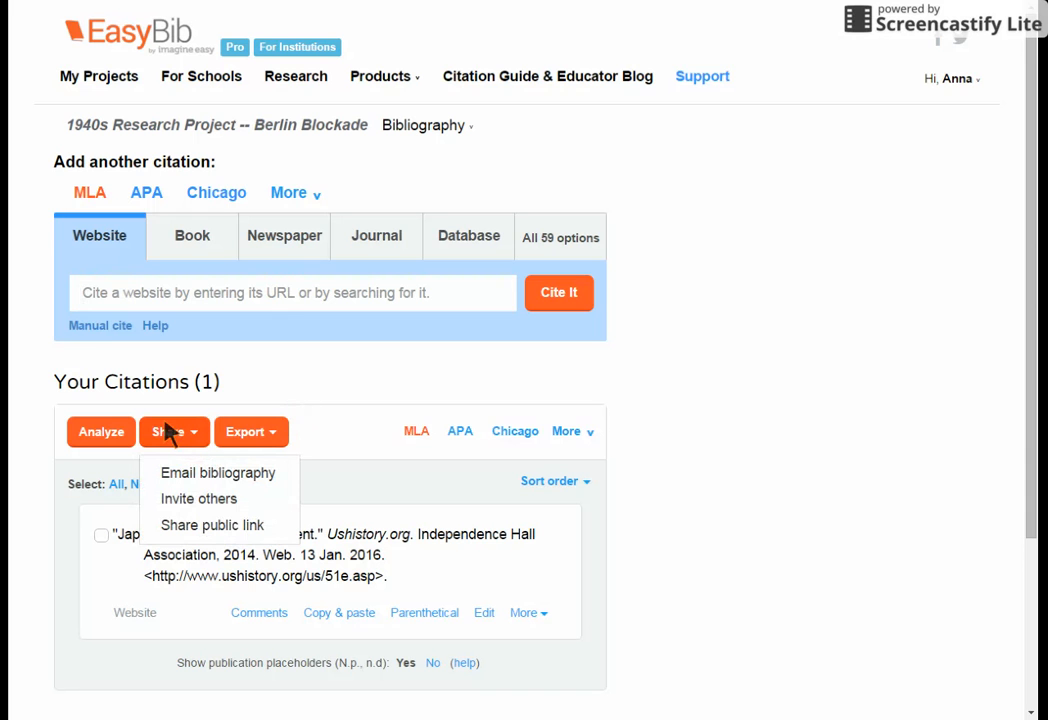
click(165, 499)
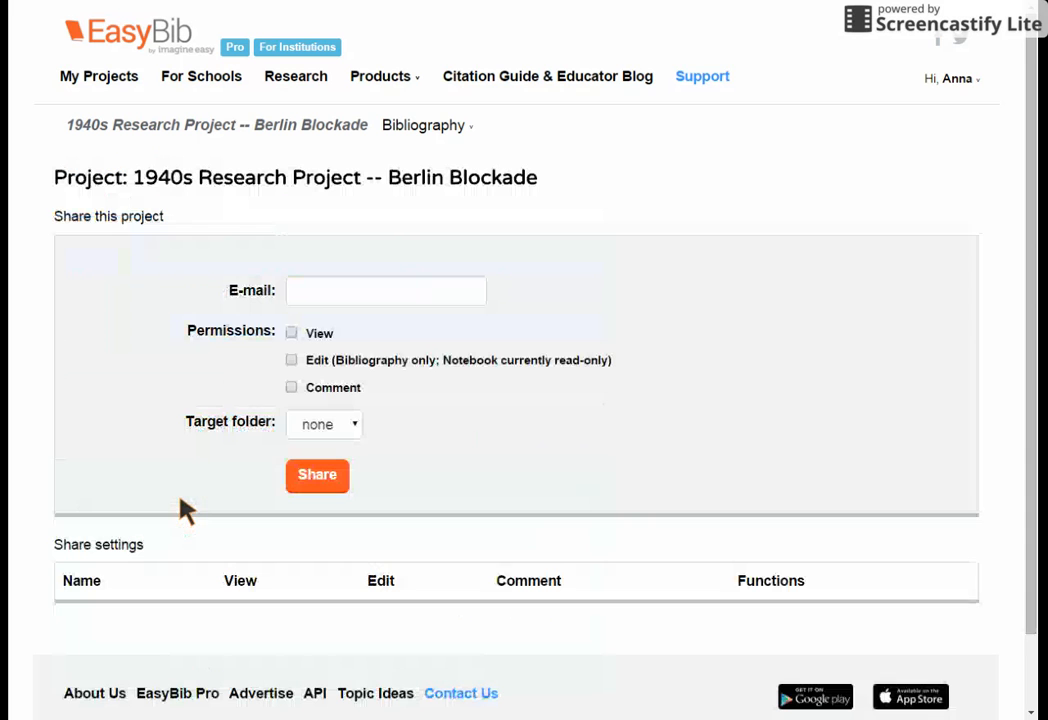
Enter the collaborator's e-mail address, grant View and Edit permissions, and send the invitation.
click(327, 292)
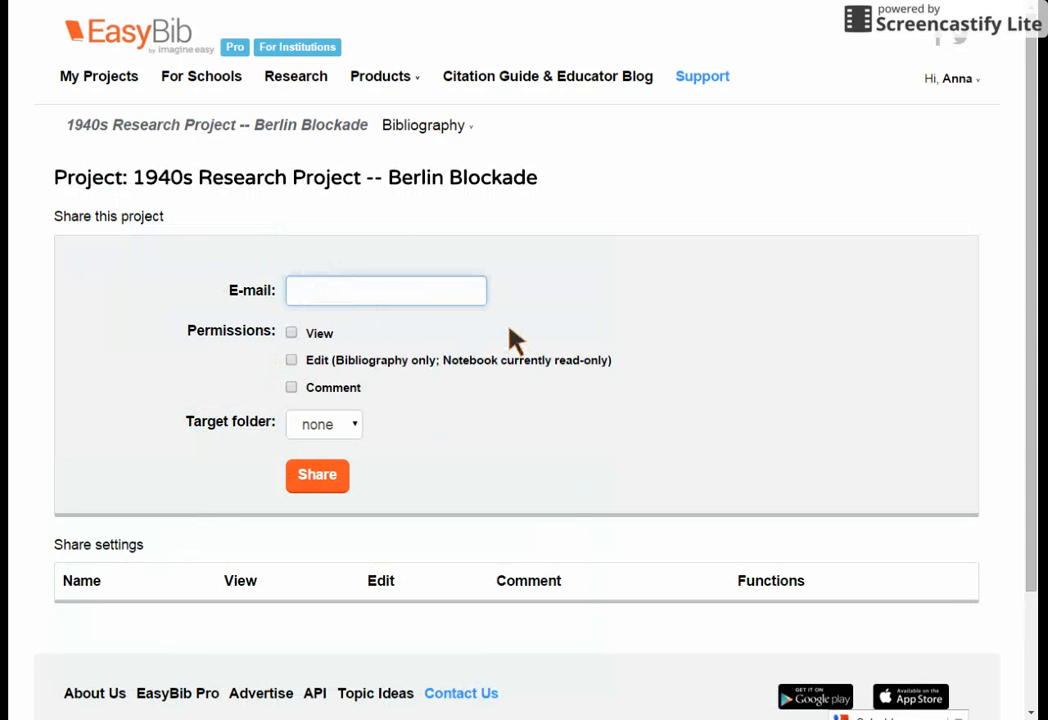
text(abarksda)
key(Tab)
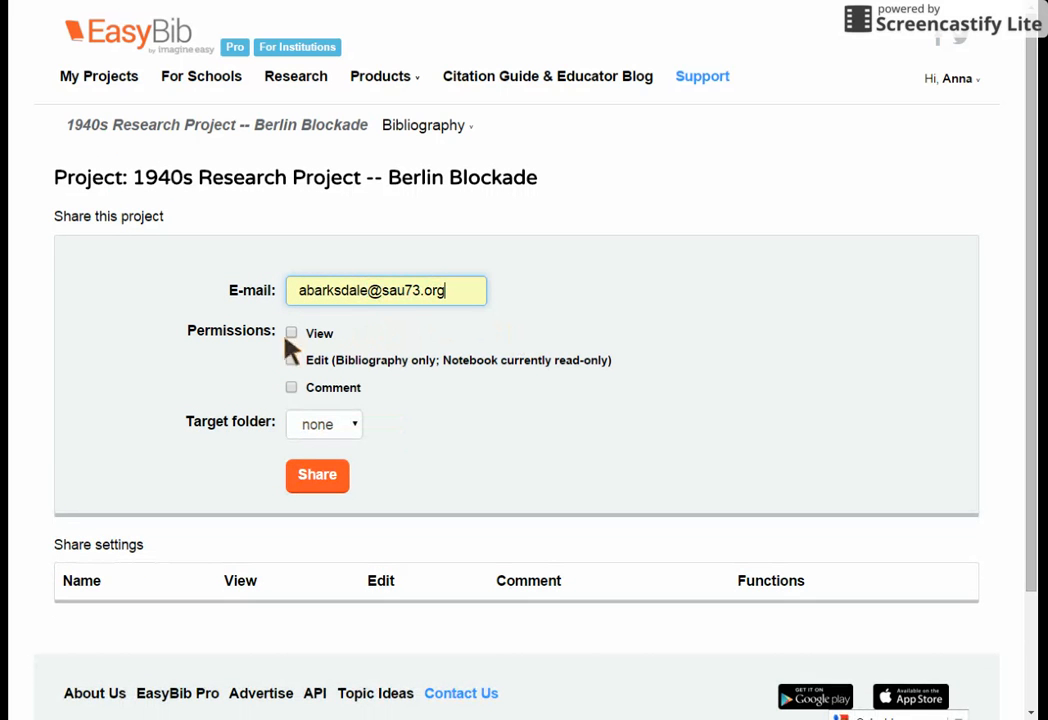
click(291, 361)
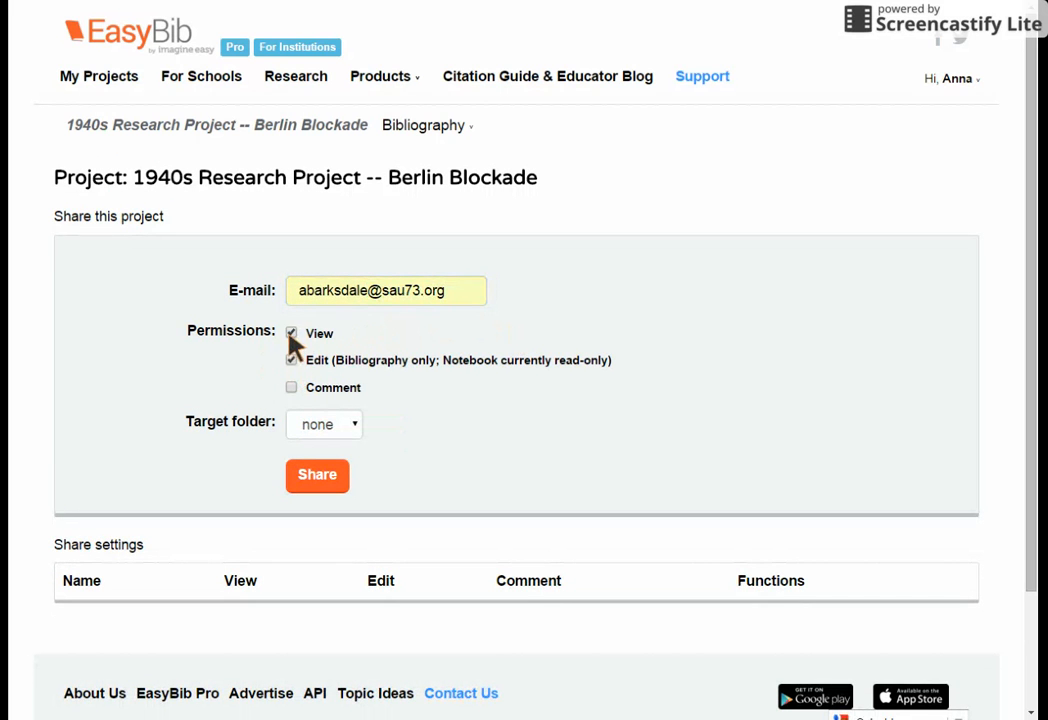
click(312, 478)
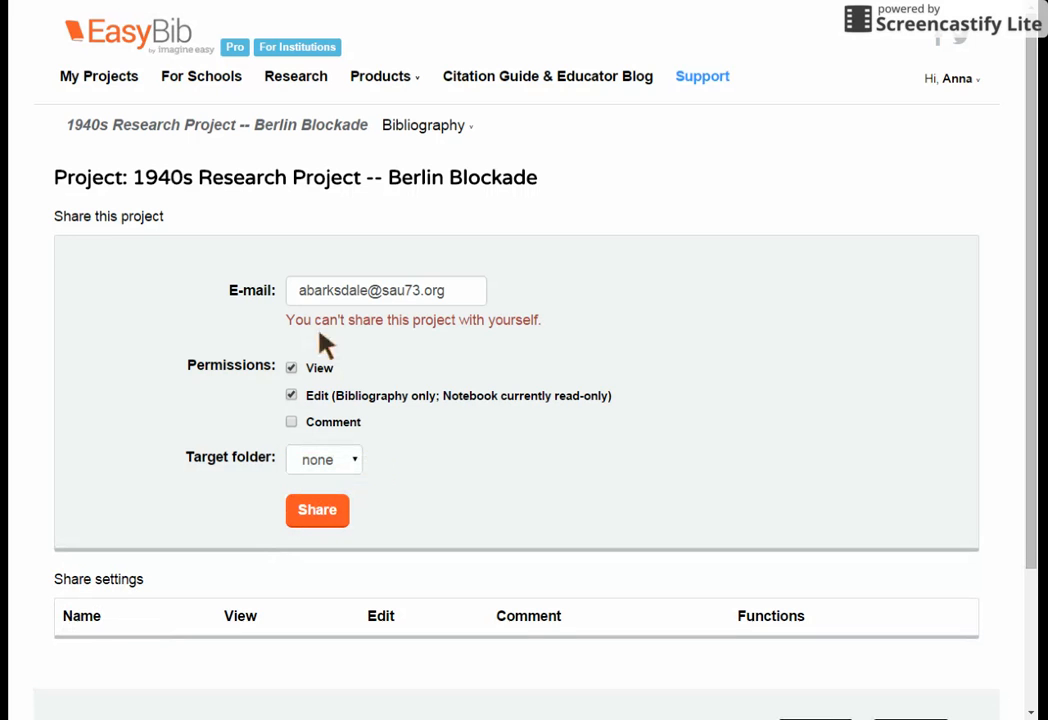
Clear the rejected own e-mail address from the E-mail field.
drag(460, 298, 302, 302)
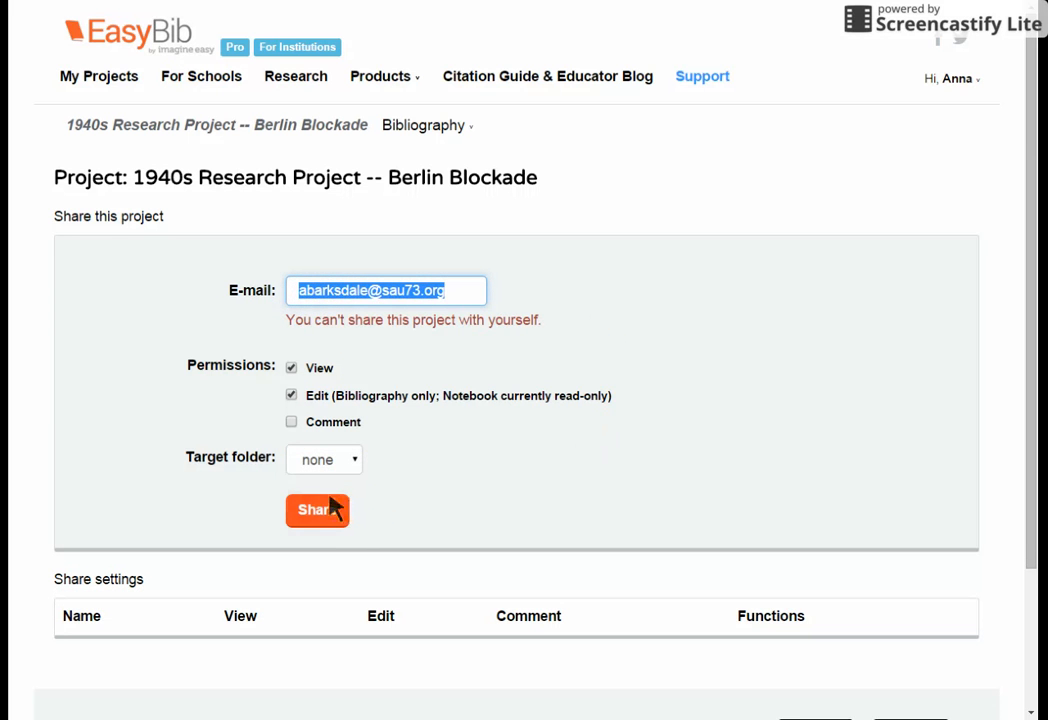
scroll(363, 519, down, 2)
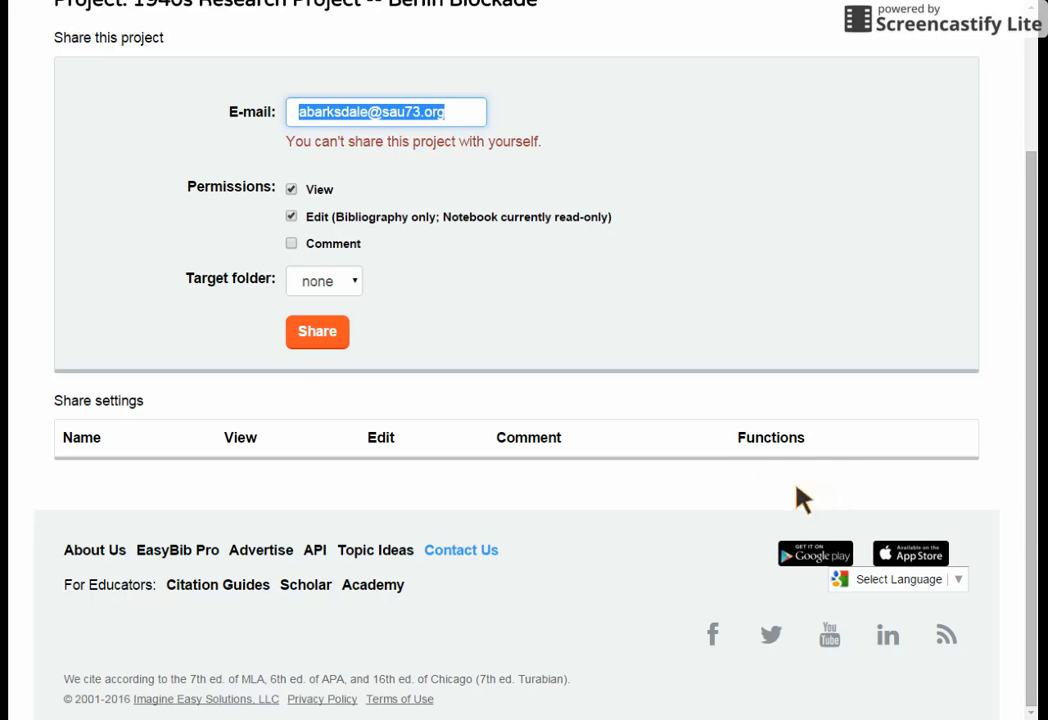
scroll(386, 533, up, 2)
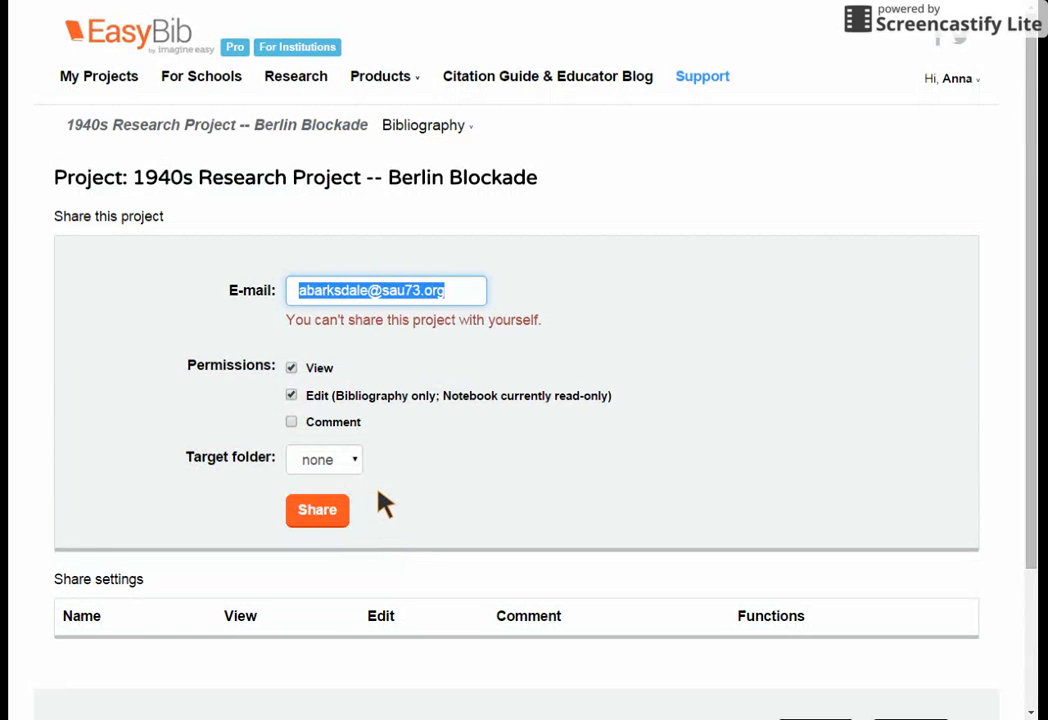
key(BackSpace)
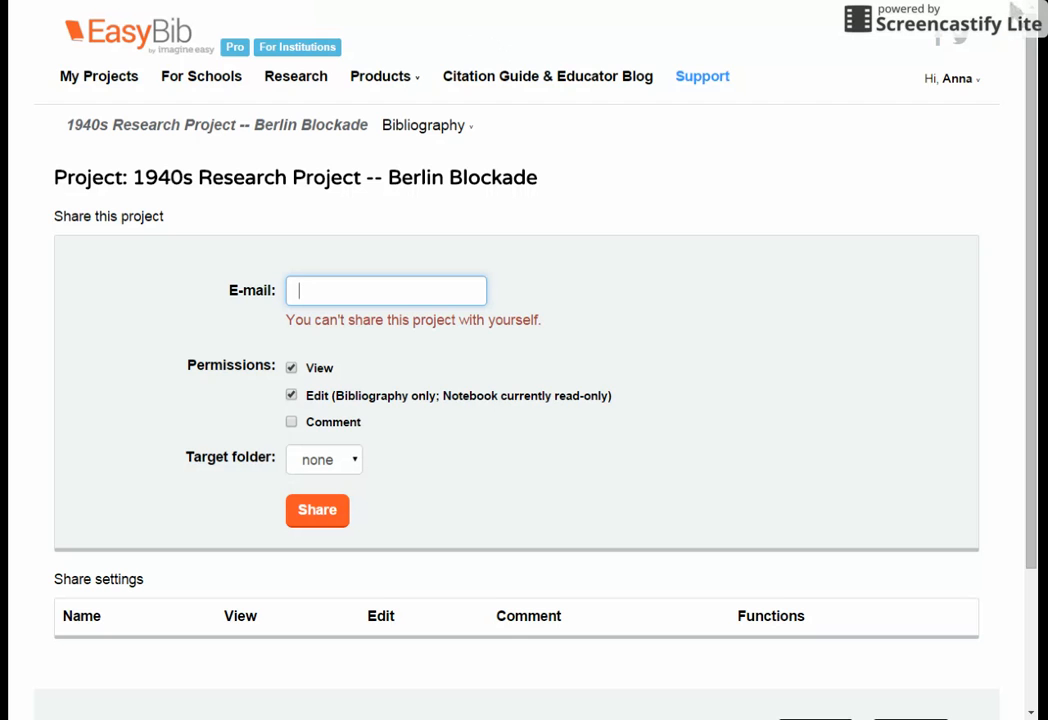
click(1016, 10)
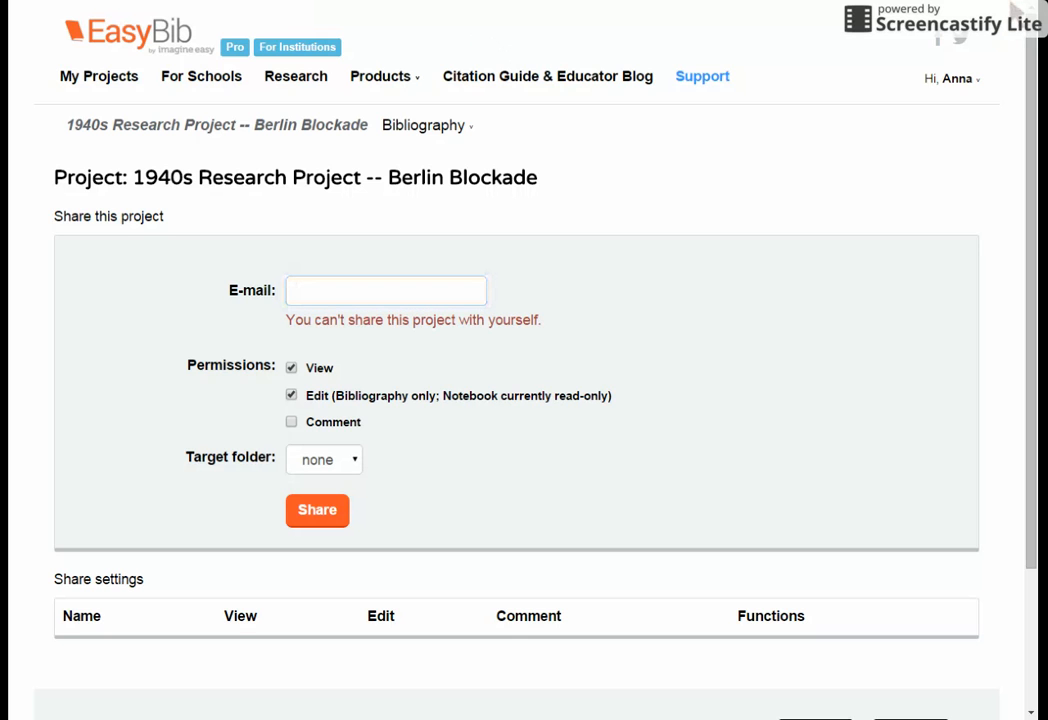